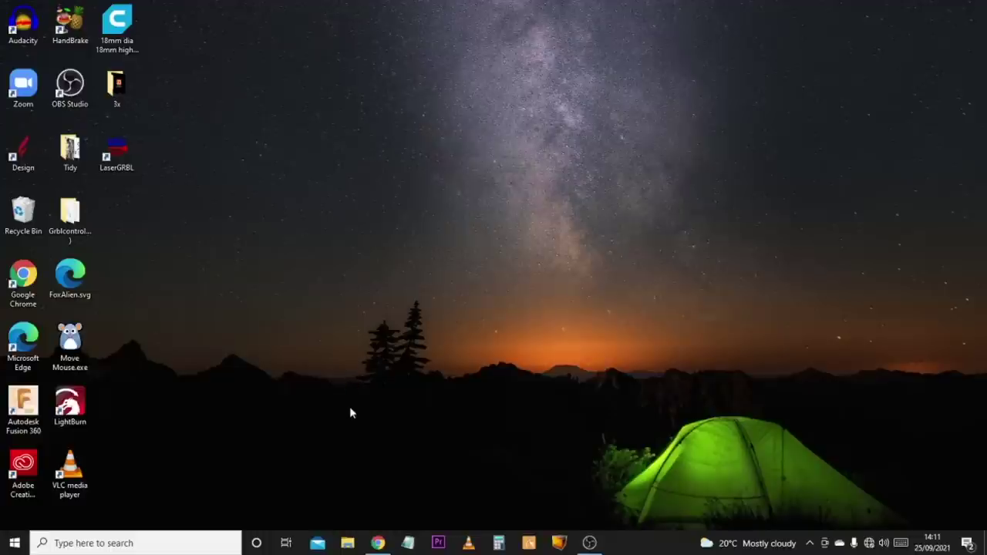
# Open the Driver folder inside the USB drive's Software folder and launch the CH340SER.EXE installer
pyautogui.click(348, 542)
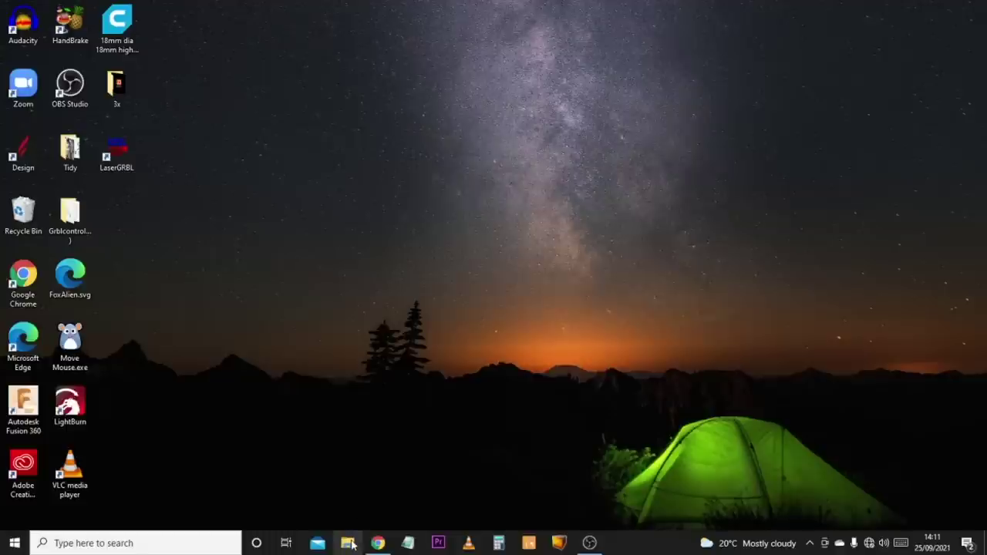
pyautogui.click(55, 472)
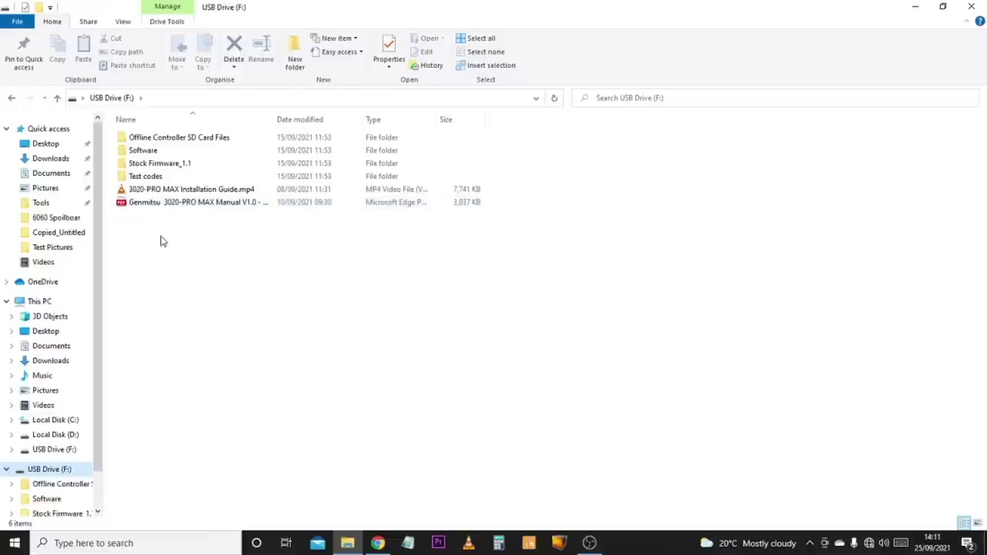
pyautogui.doubleClick(144, 152)
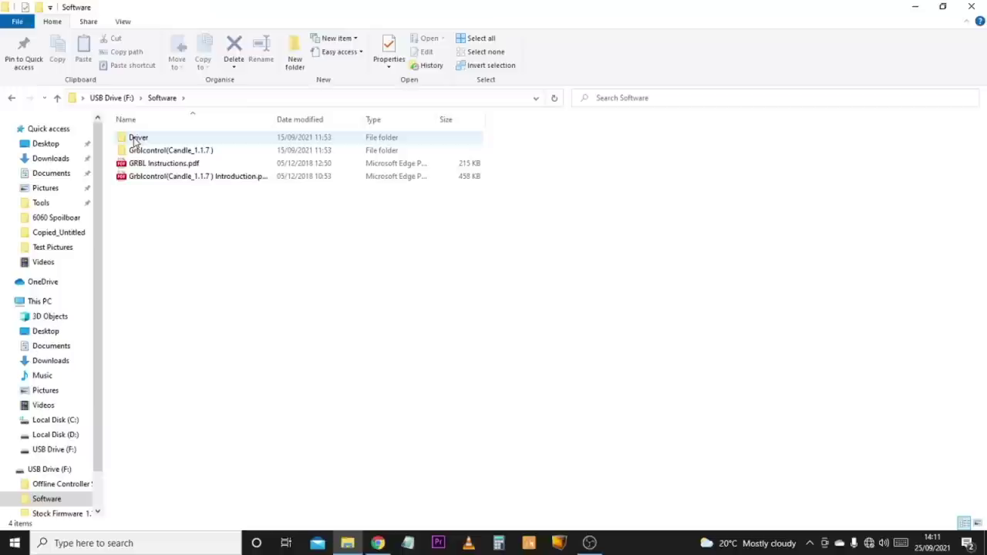
pyautogui.doubleClick(136, 139)
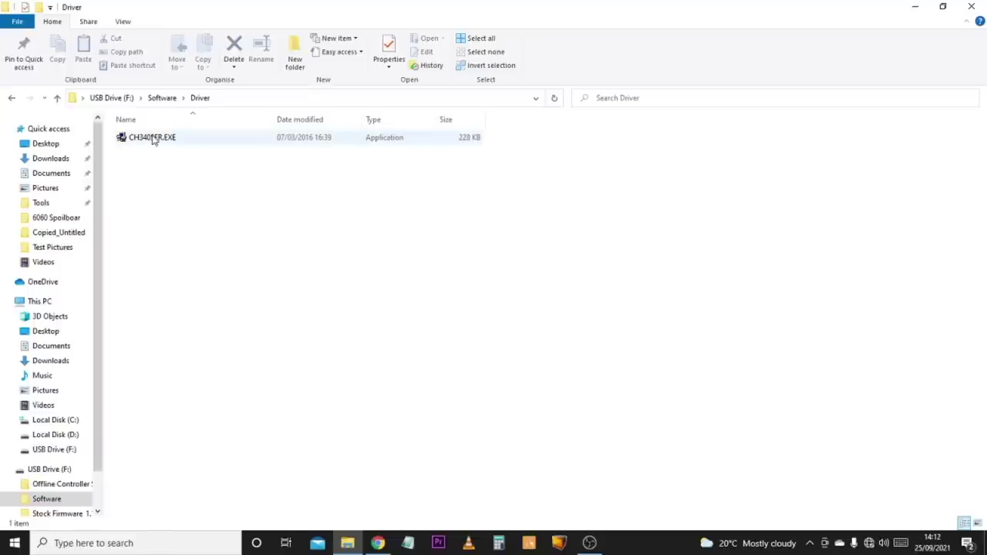
pyautogui.doubleClick(153, 139)
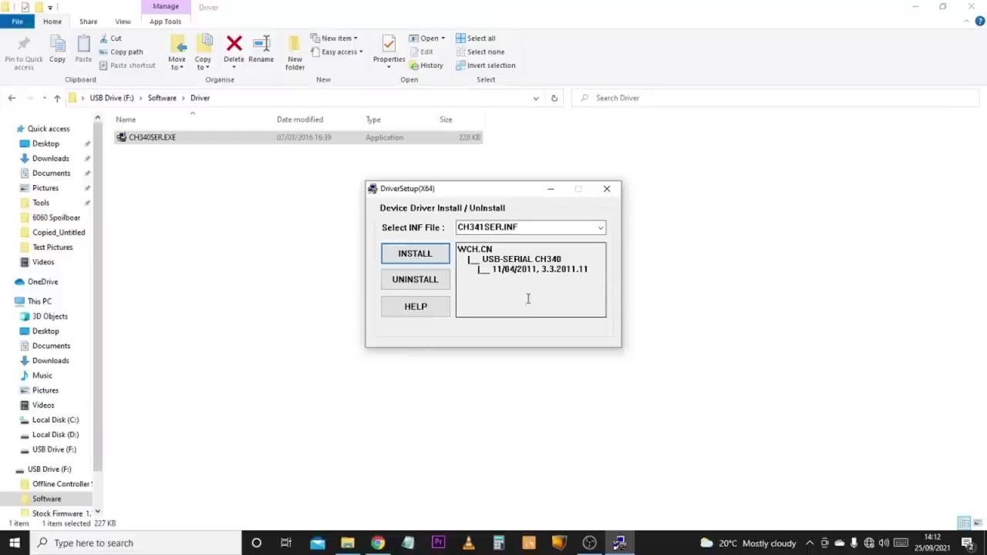
# Install the CH341SER.INF serial driver and close the driver setup
pyautogui.click(411, 261)
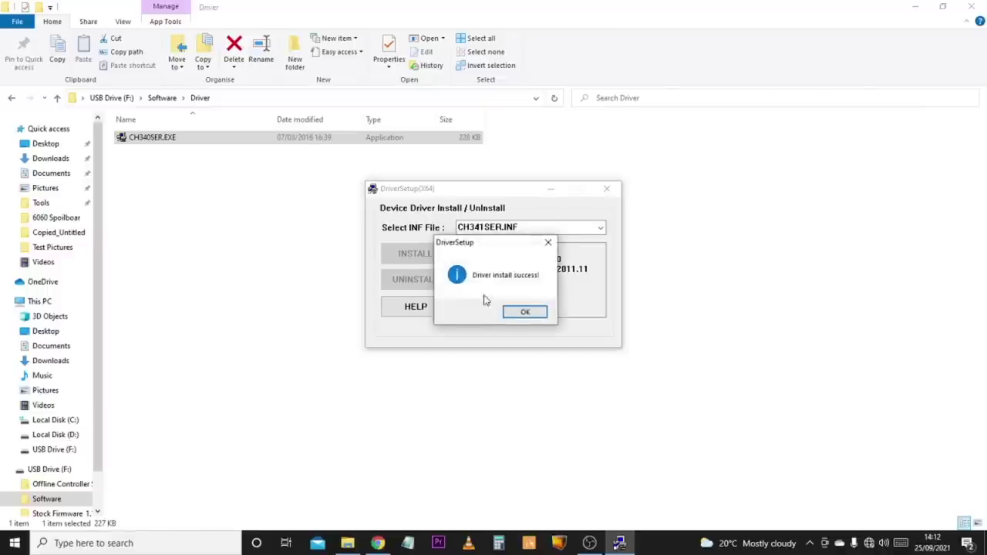
pyautogui.click(525, 311)
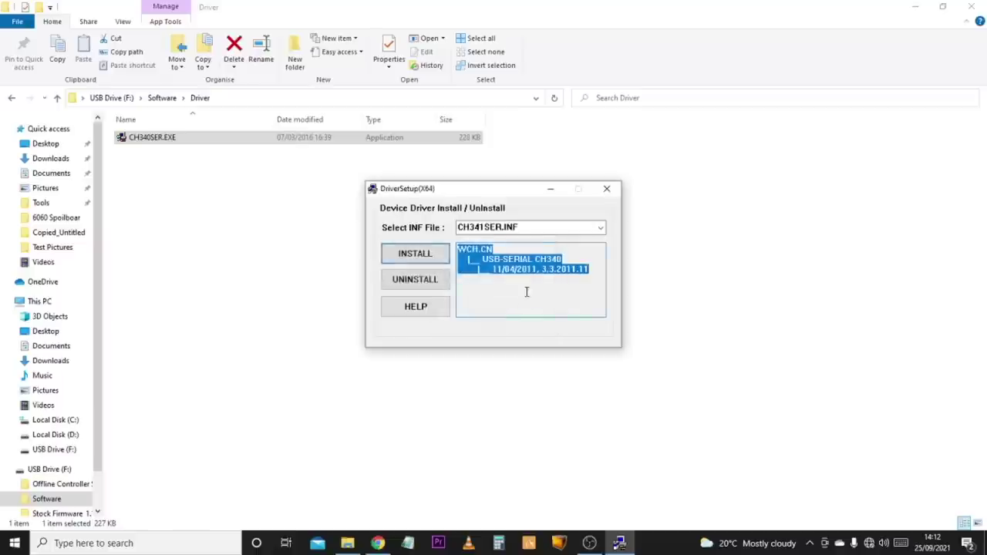
pyautogui.click(607, 189)
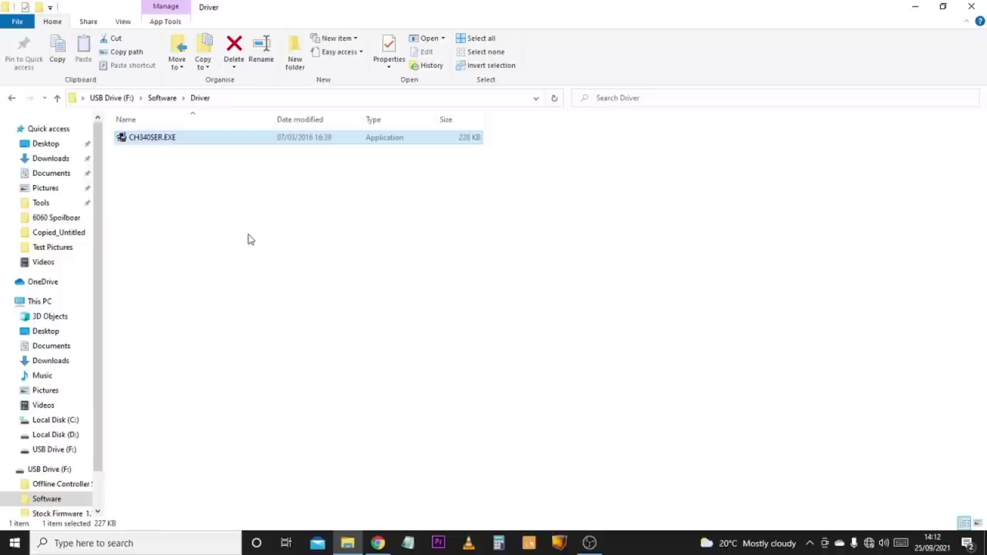
# Look up the COM port assigned to USB-SERIAL CH340 under Ports (COM & LPT) in Device Manager, then close it
pyautogui.click(15, 545)
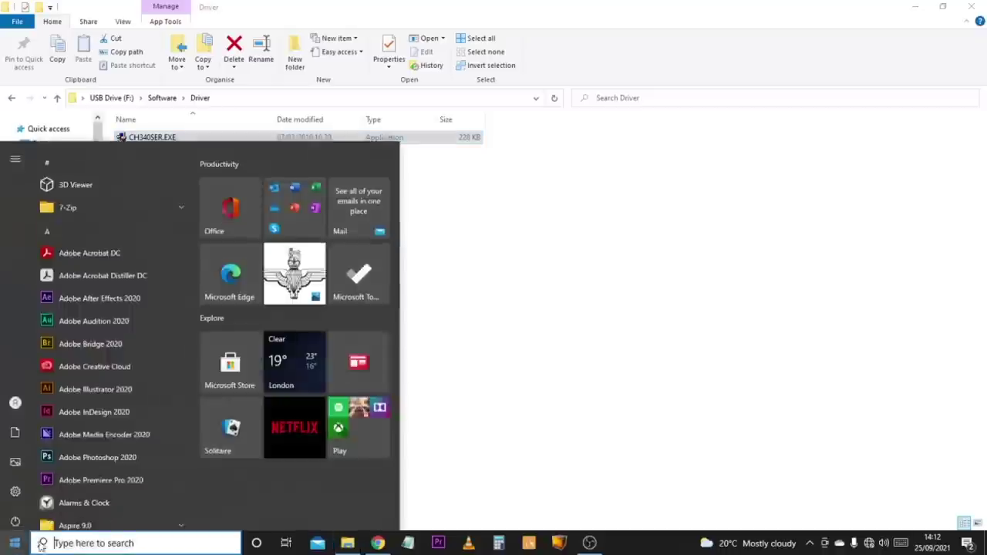
pyautogui.click(69, 543)
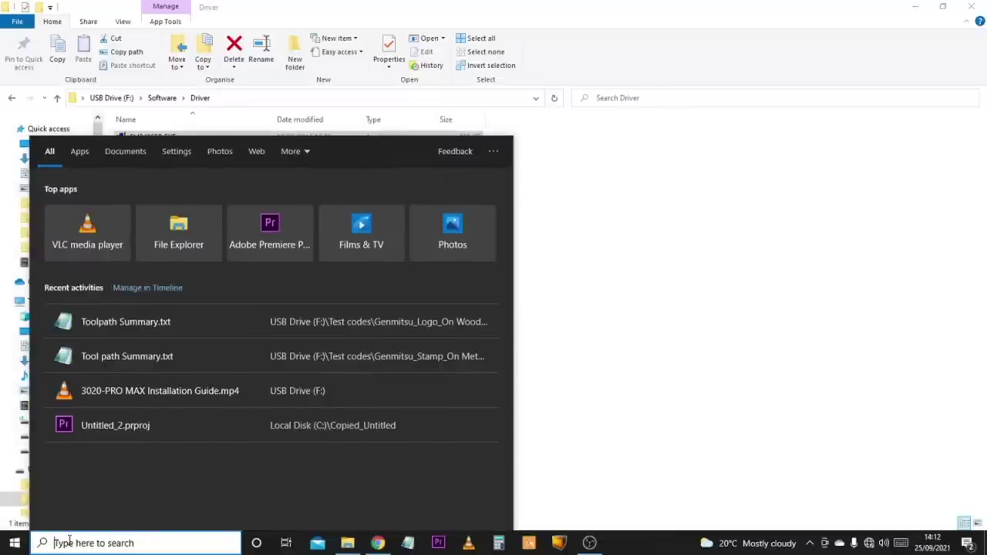
pyautogui.write('device man')
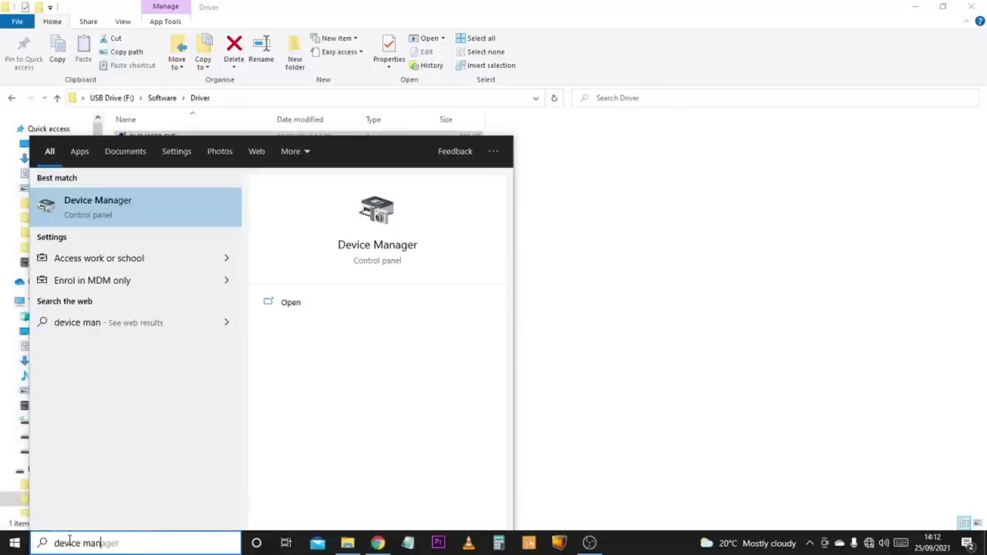
pyautogui.click(108, 216)
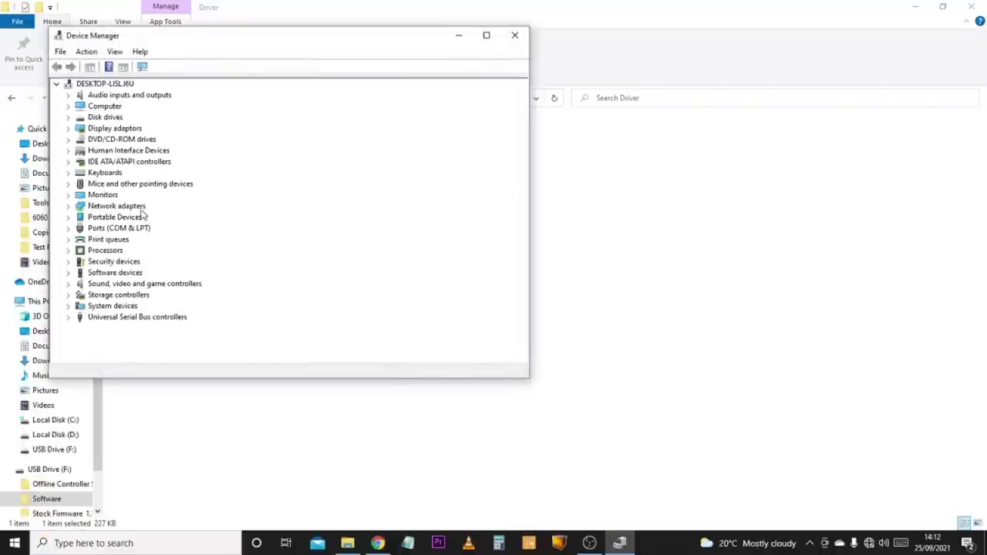
pyautogui.click(69, 231)
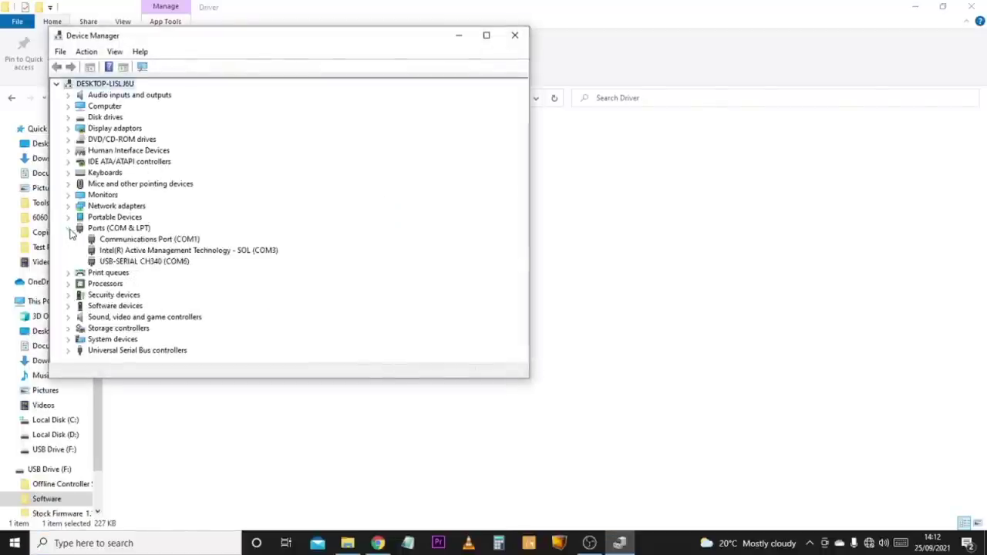
pyautogui.click(170, 265)
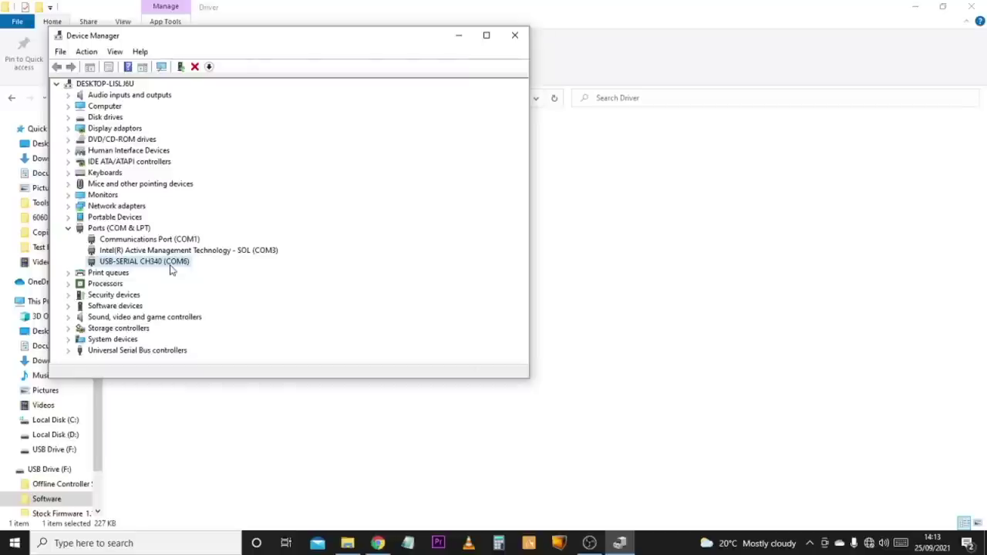
pyautogui.click(514, 35)
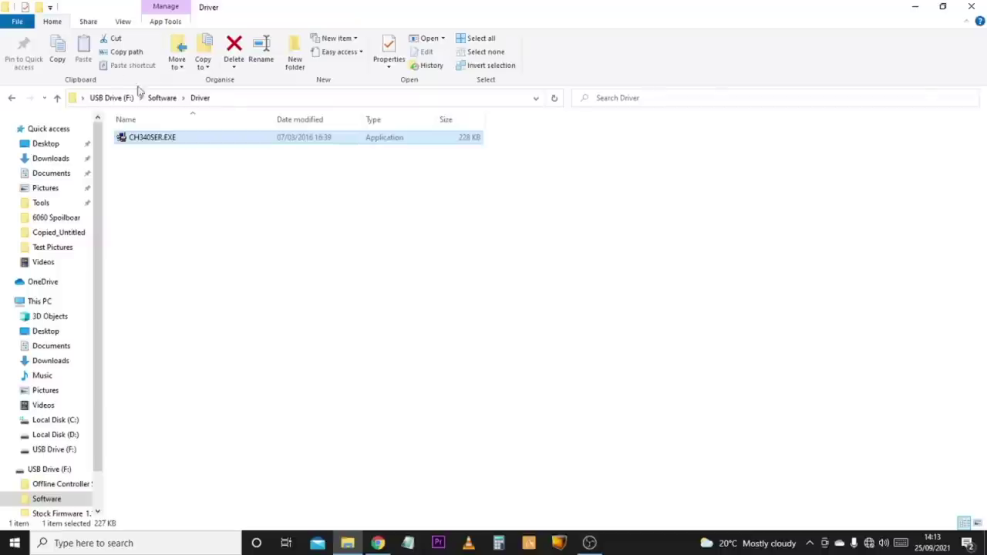
# Return to the USB drive's Software folder and briefly view the UGS search results in Chrome
pyautogui.click(163, 99)
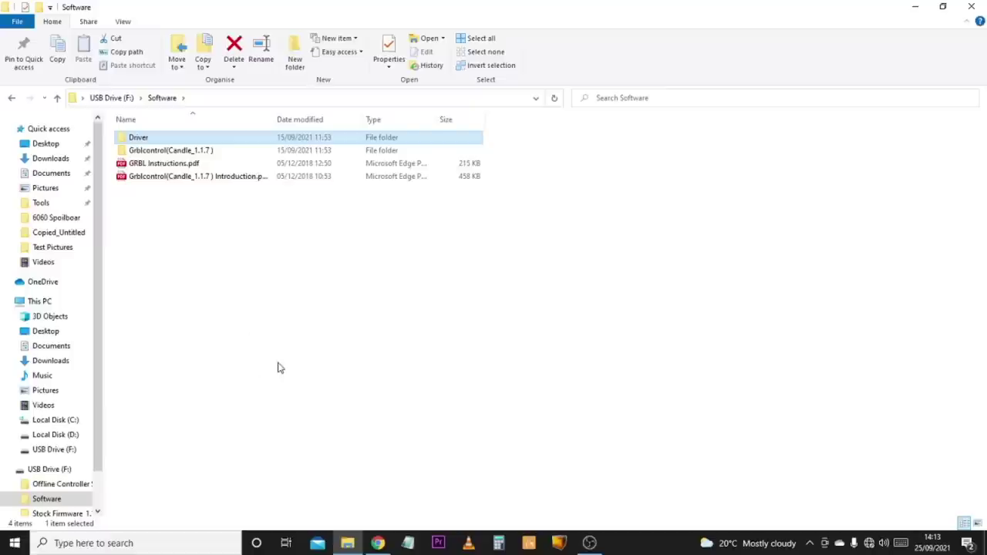
pyautogui.click(378, 543)
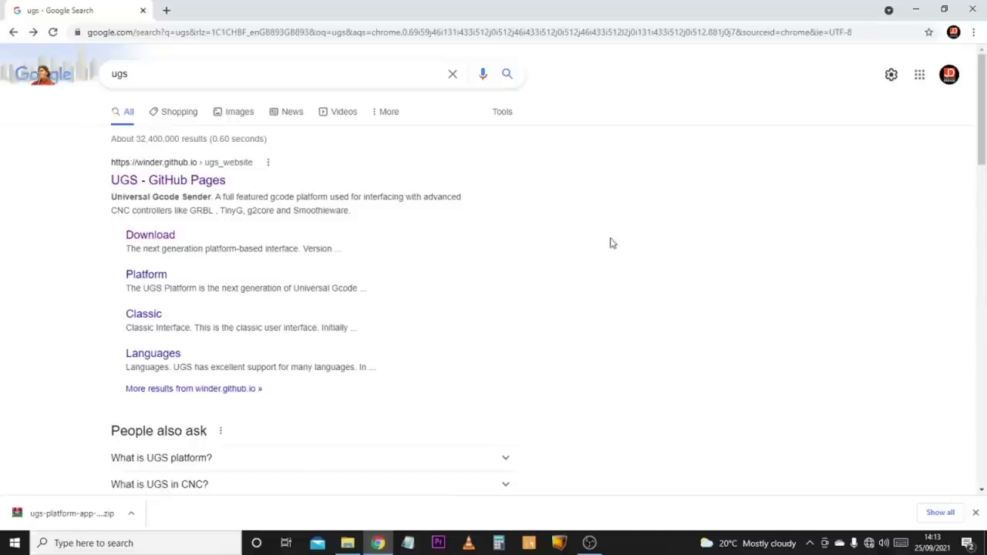
pyautogui.click(914, 15)
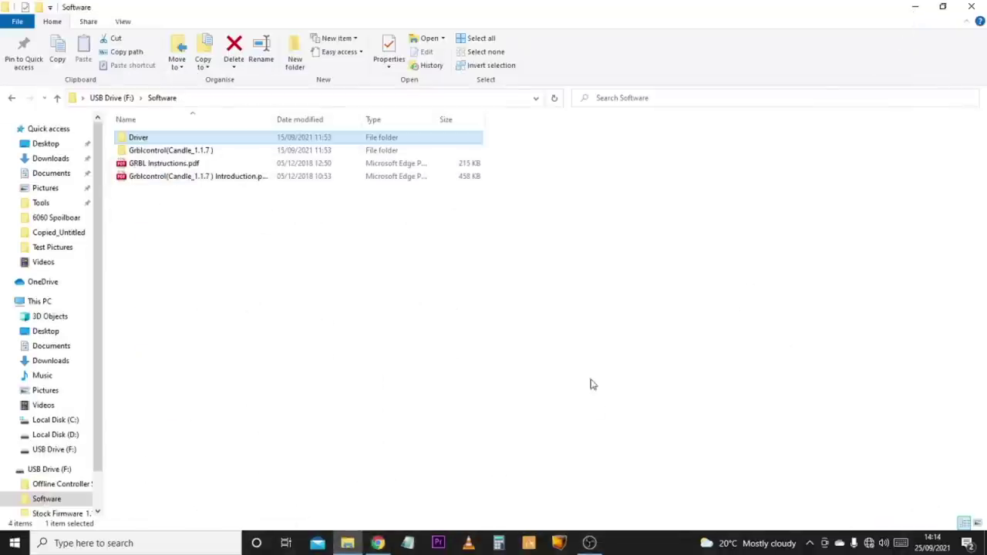
# Switch to Universal Gcode Platform and look through the available plugin windows
pyautogui.click(559, 545)
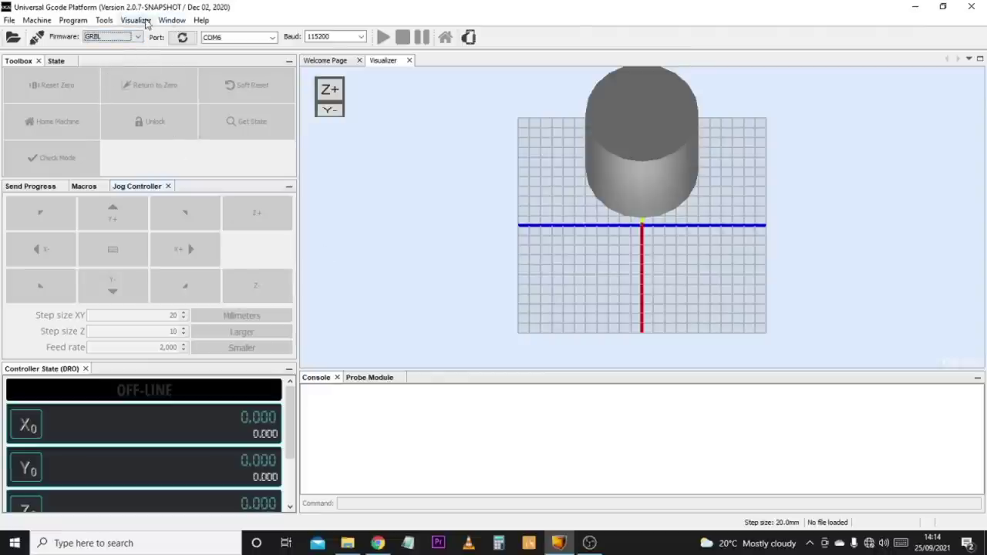
pyautogui.click(170, 20)
pyautogui.moveTo(225, 180)
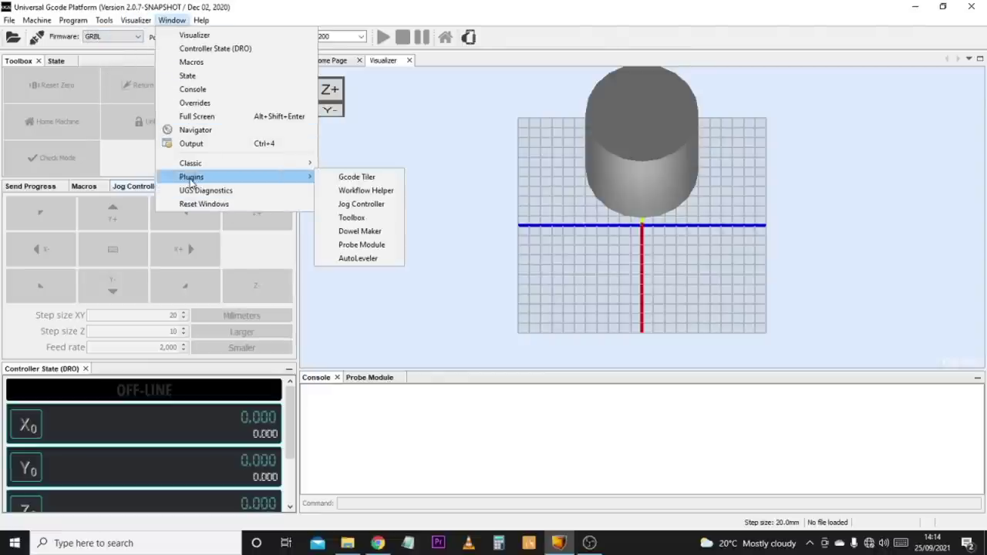
pyautogui.click(401, 146)
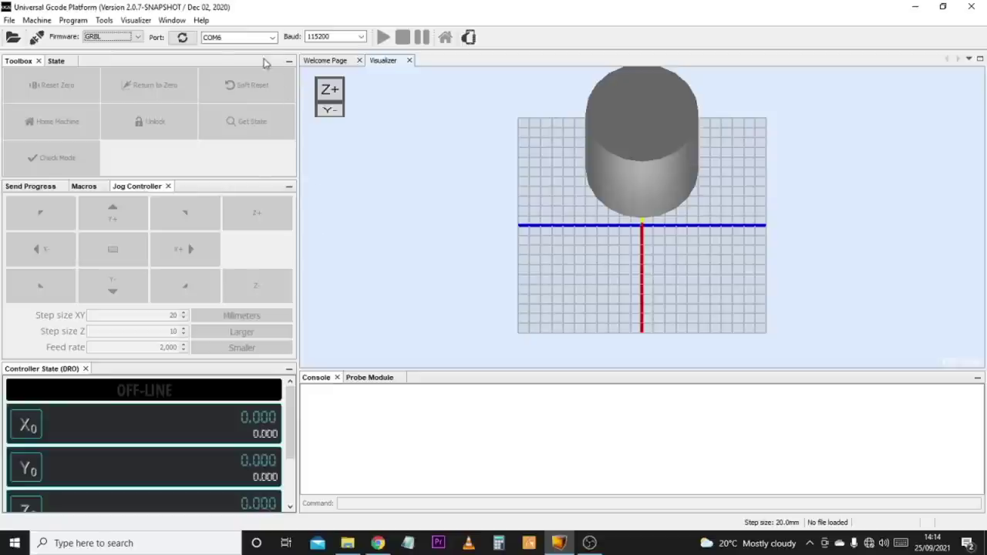
# Refresh the port list, connect to the CNC controller on COM6 and unlock the machine
pyautogui.click(184, 43)
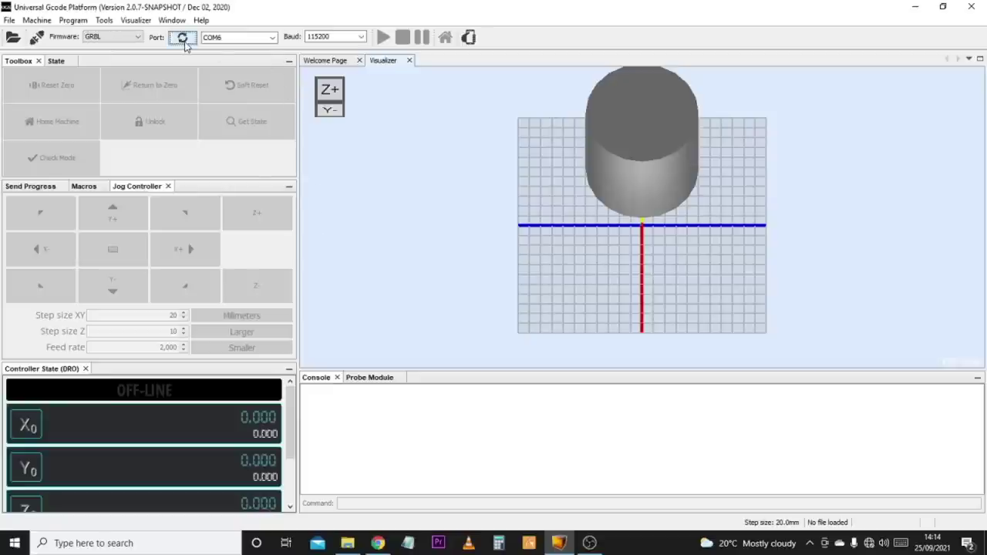
pyautogui.click(258, 37)
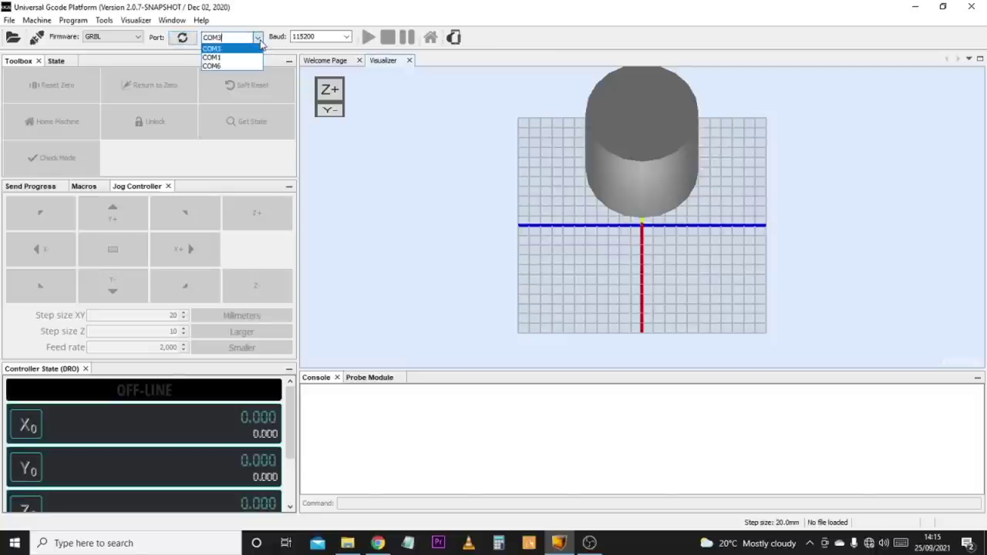
pyautogui.click(216, 67)
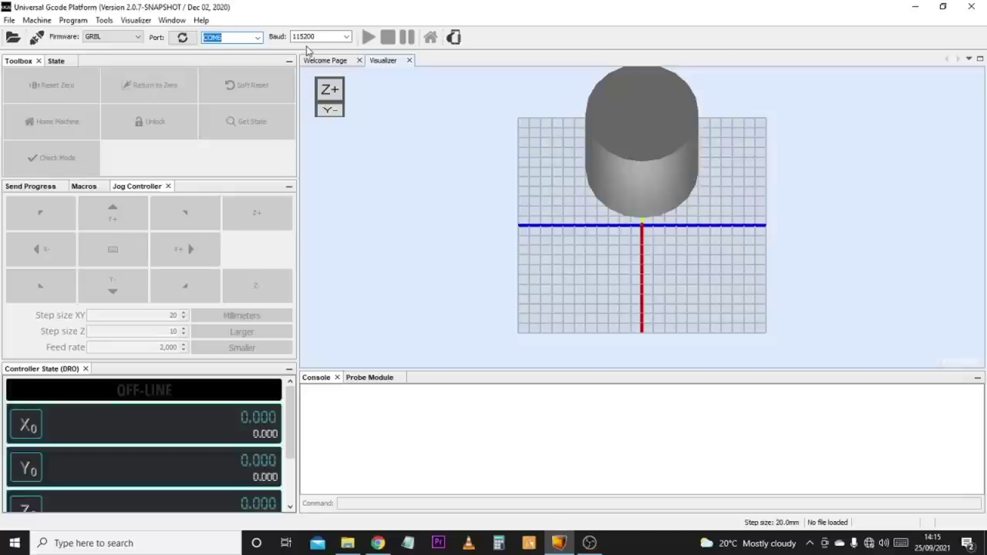
pyautogui.click(40, 40)
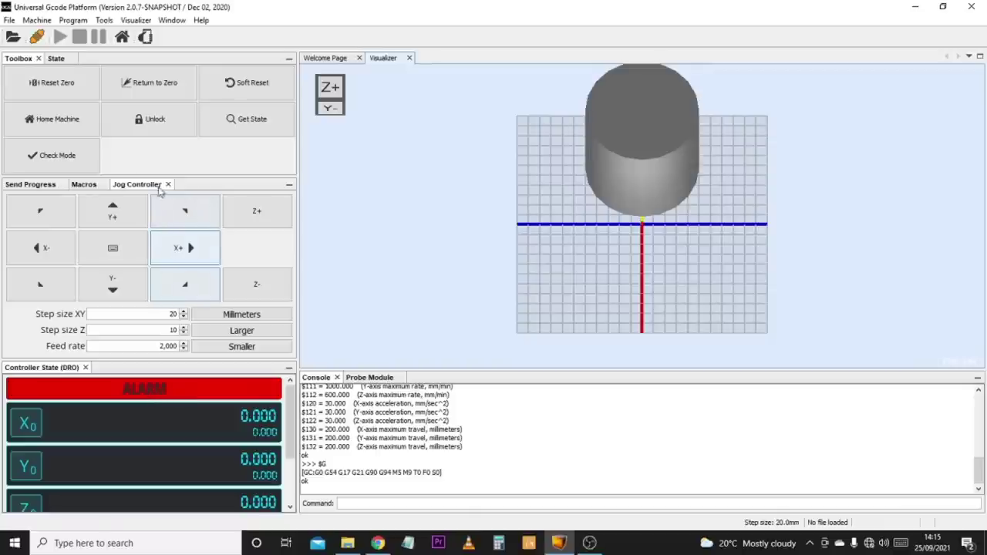
pyautogui.click(158, 121)
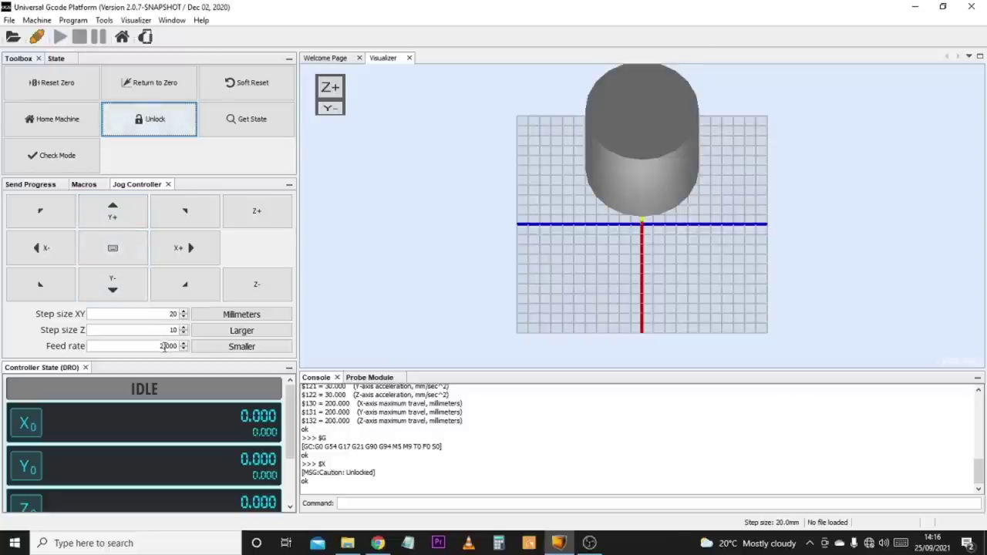
# Test-jog the X and Y axes by 20 mm and the Z axis by 10 mm, each in the positive and then negative direction
pyautogui.click(188, 253)
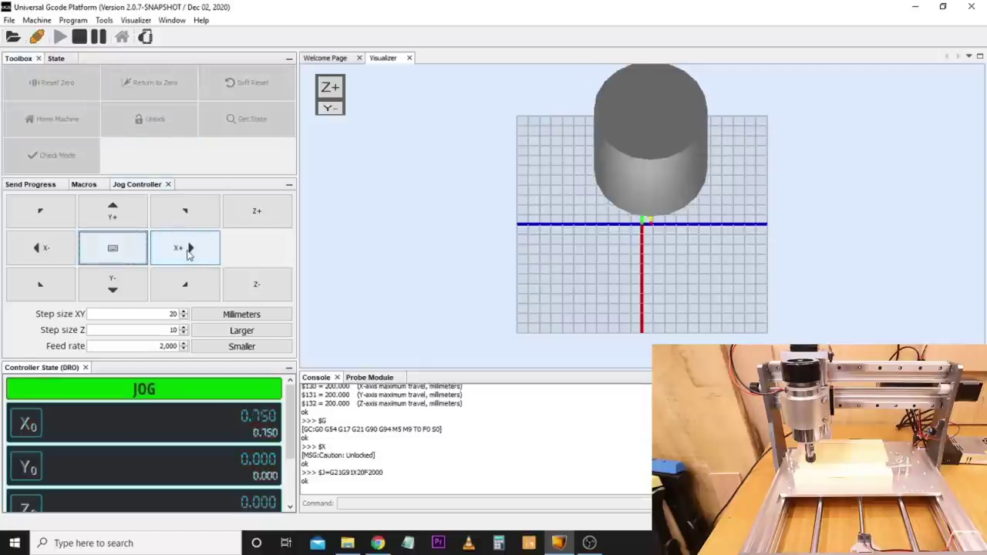
pyautogui.click(68, 255)
pyautogui.click(121, 213)
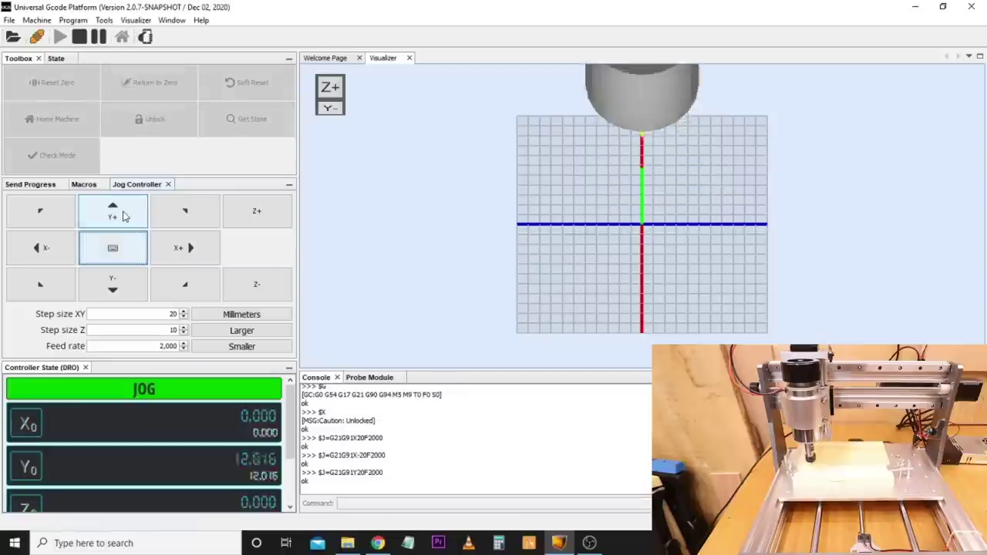
pyautogui.click(121, 288)
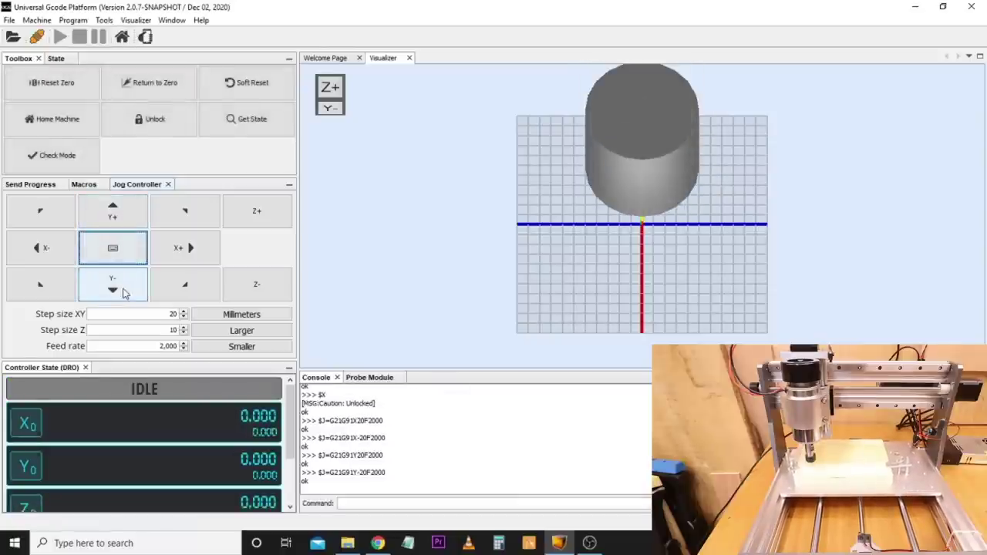
pyautogui.click(260, 216)
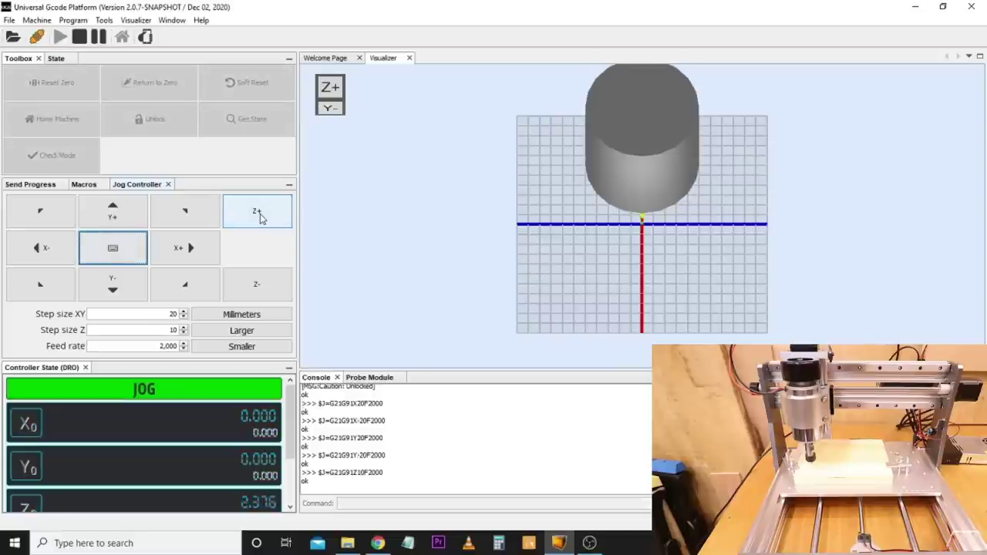
pyautogui.click(256, 287)
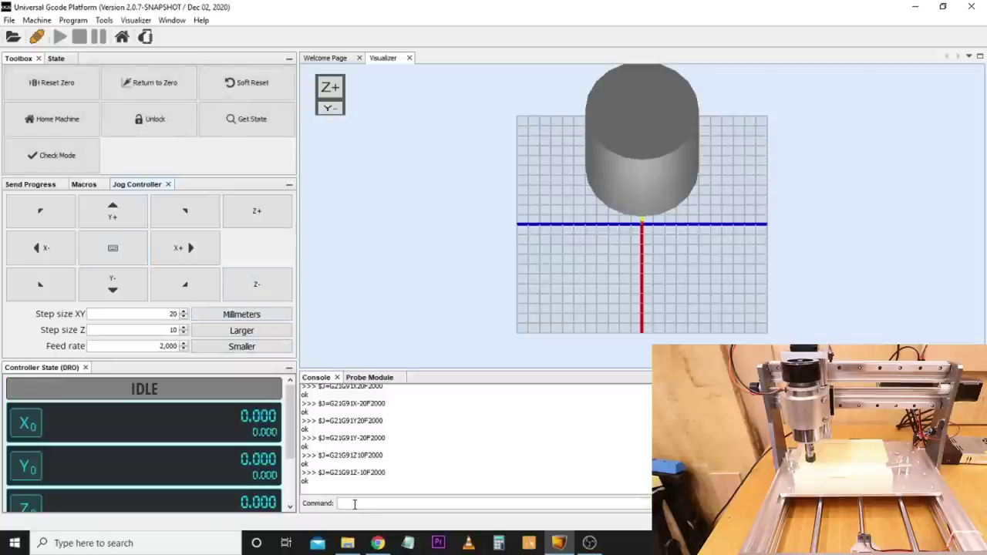
# Test the spindle from the console by starting it with m3s10000 and stopping it with m5
pyautogui.click(324, 378)
pyautogui.click(351, 503)
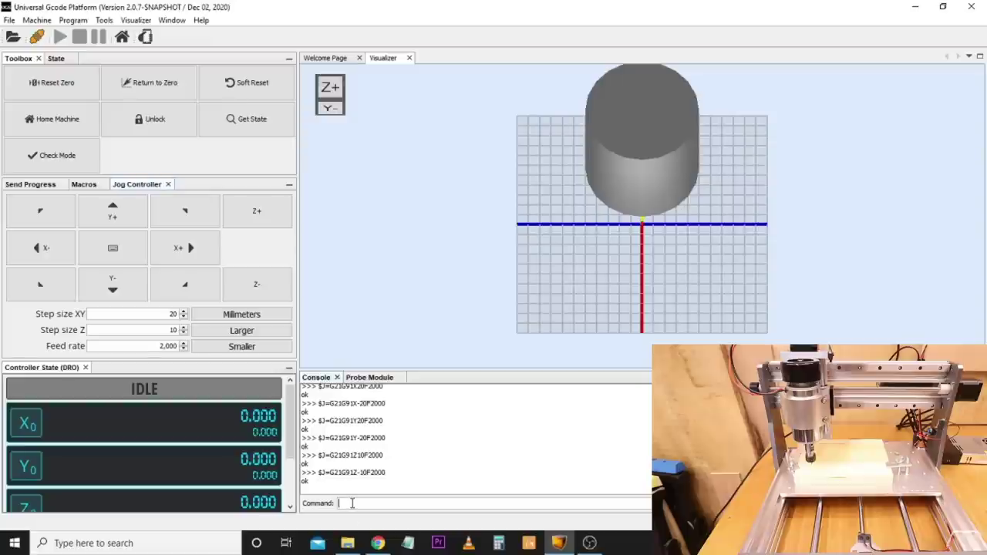
pyautogui.write('m3s10000')
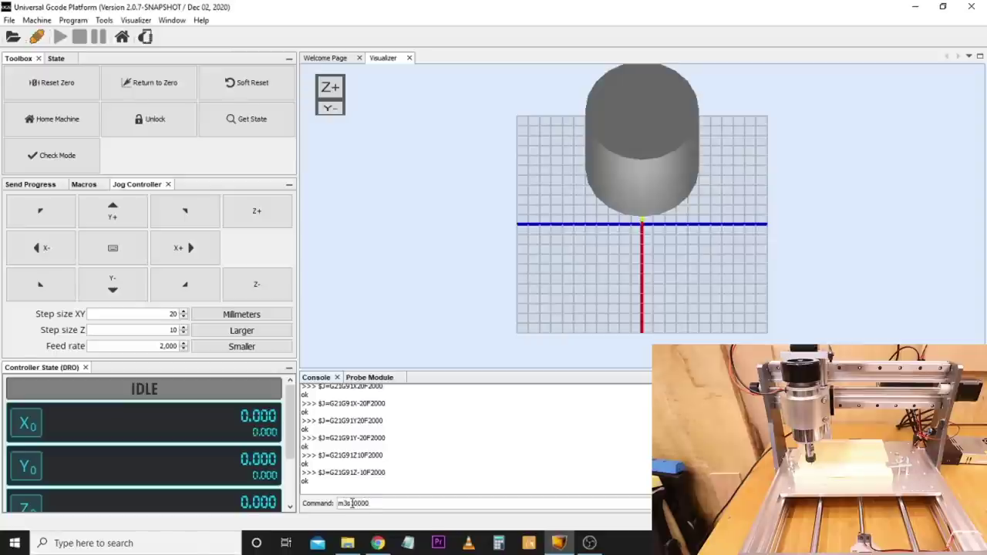
pyautogui.press('Return')
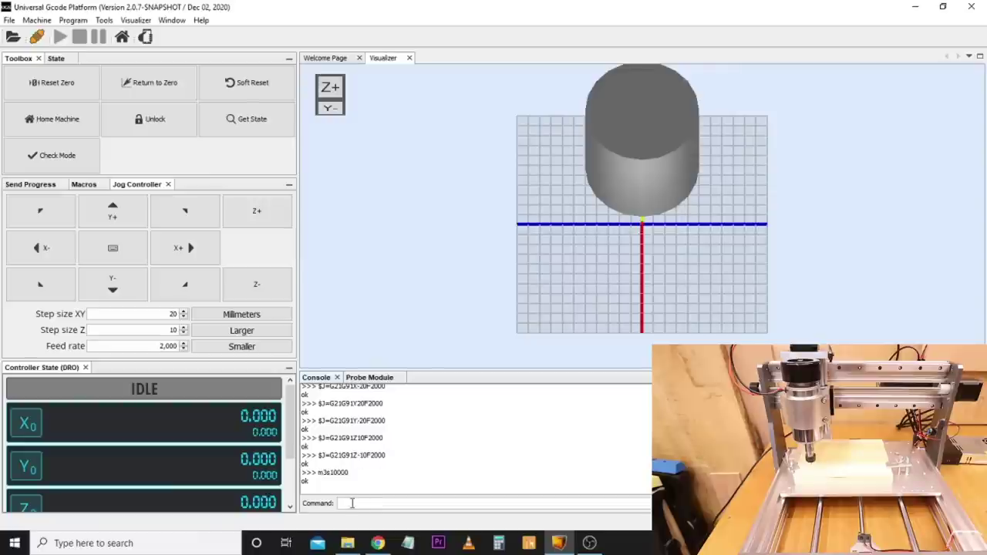
pyautogui.press('Return')
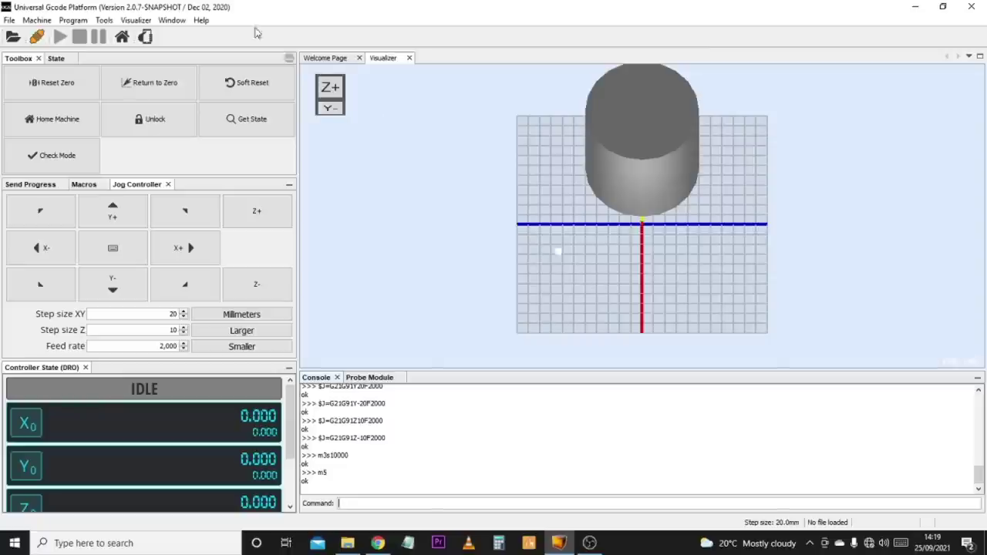
# Browse for a G-code file to open in the Genmitsu_Logo_On Wood -10mins folder under Test codes on the USB drive
pyautogui.click(12, 37)
pyautogui.click(355, 331)
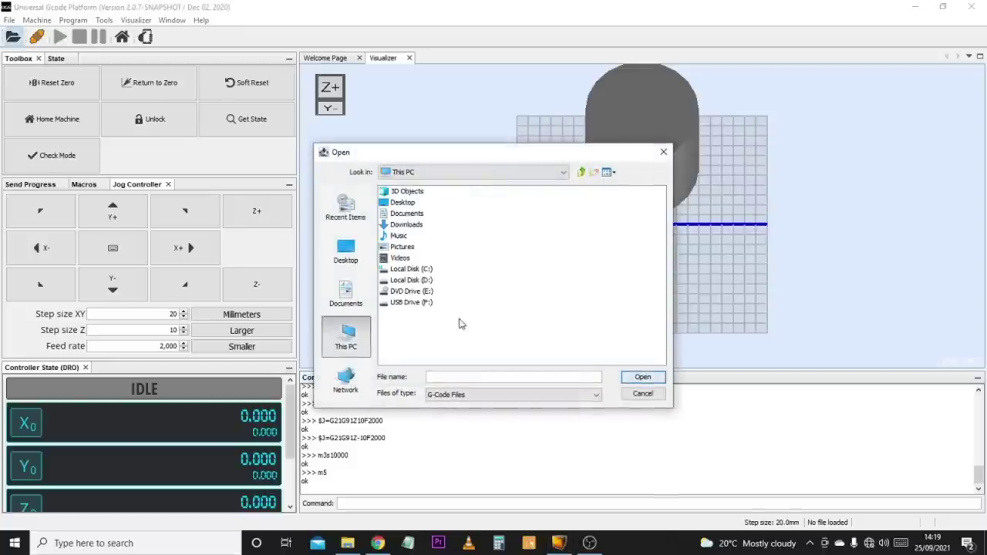
pyautogui.doubleClick(416, 303)
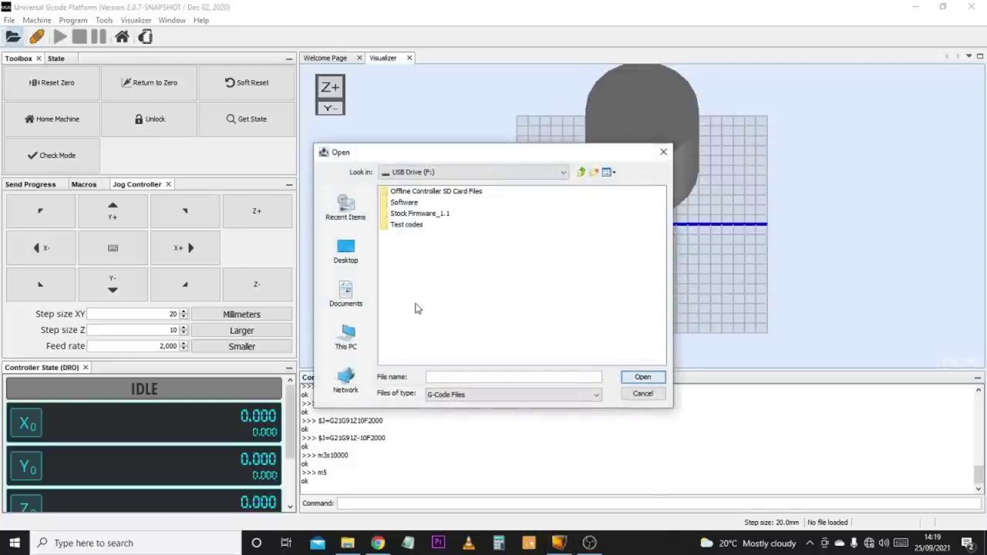
pyautogui.doubleClick(403, 226)
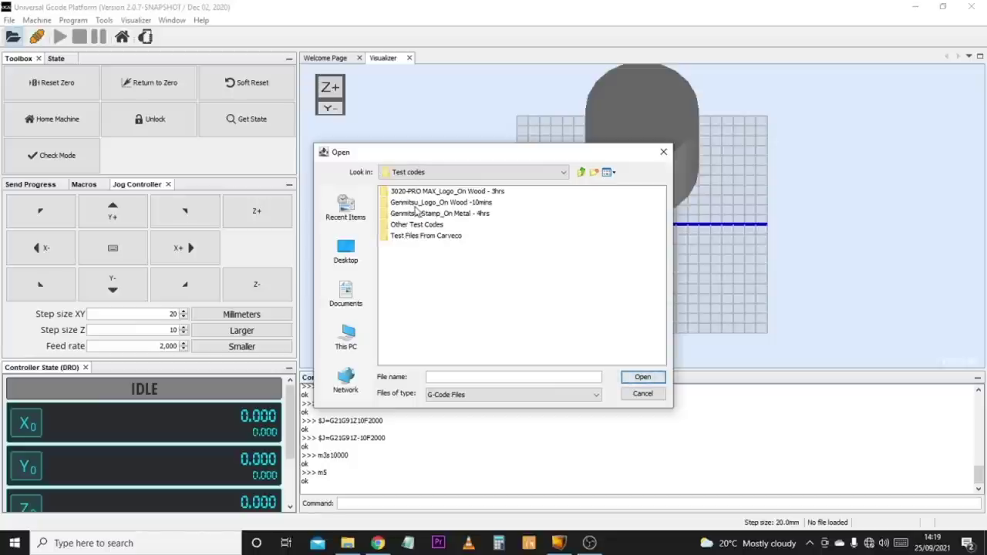
pyautogui.doubleClick(416, 202)
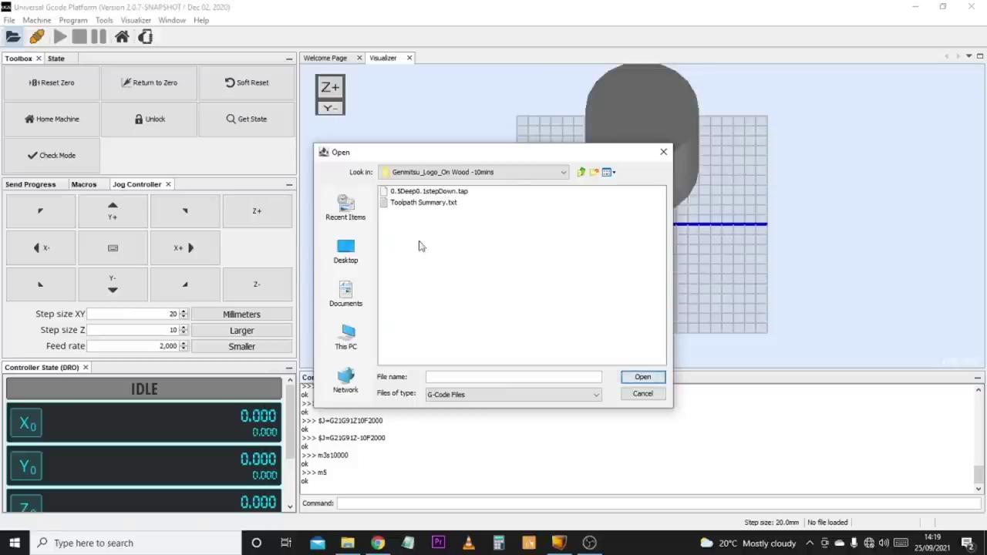
# Switch to File Explorer and read Toolpath Summary.txt in the USB drive's Genmitsu_Logo_On Wood -10mins folder, then close it
pyautogui.click(348, 542)
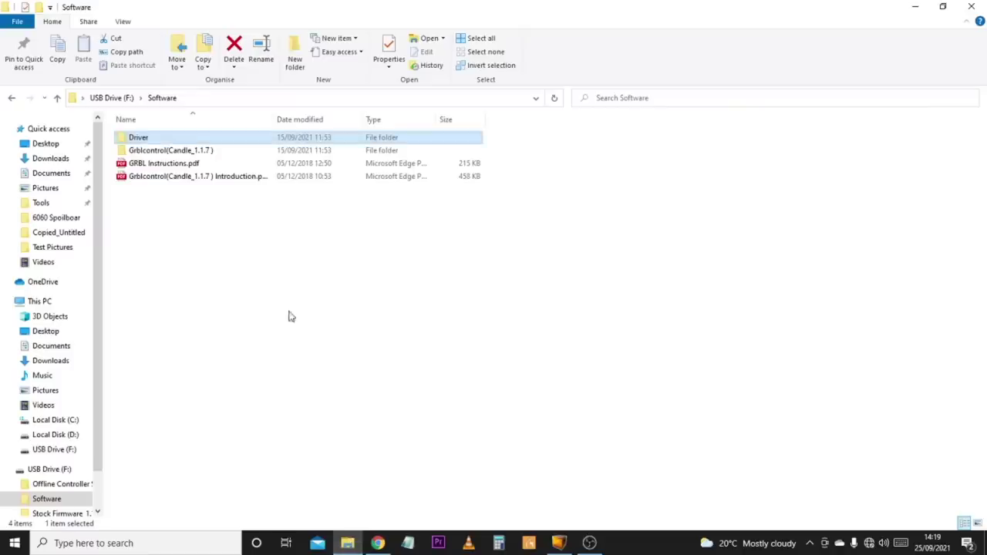
pyautogui.click(112, 98)
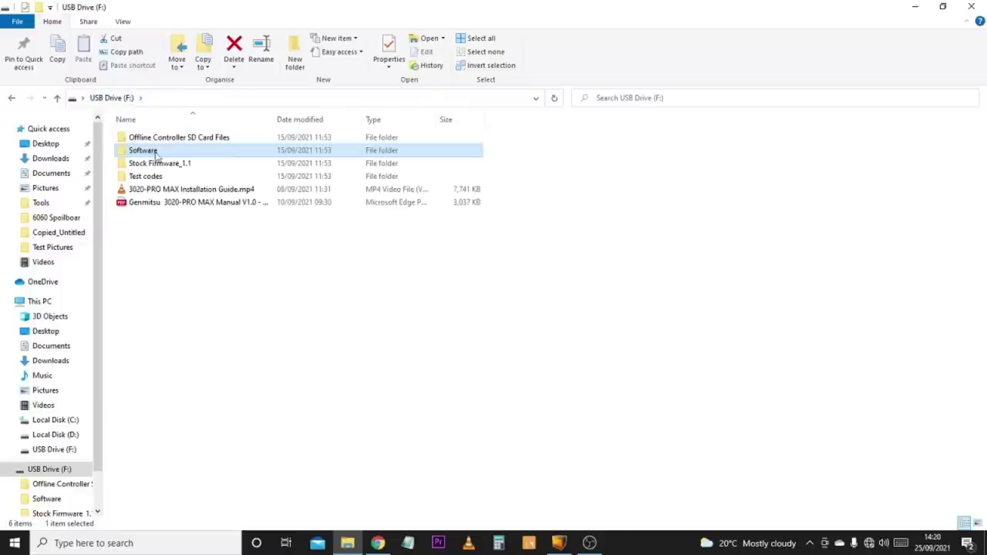
pyautogui.doubleClick(152, 176)
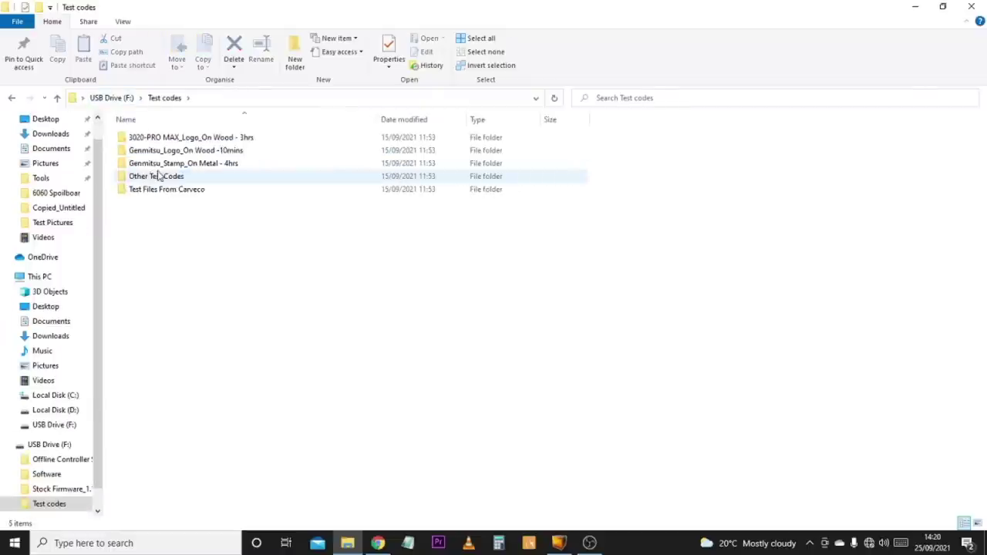
pyautogui.doubleClick(167, 152)
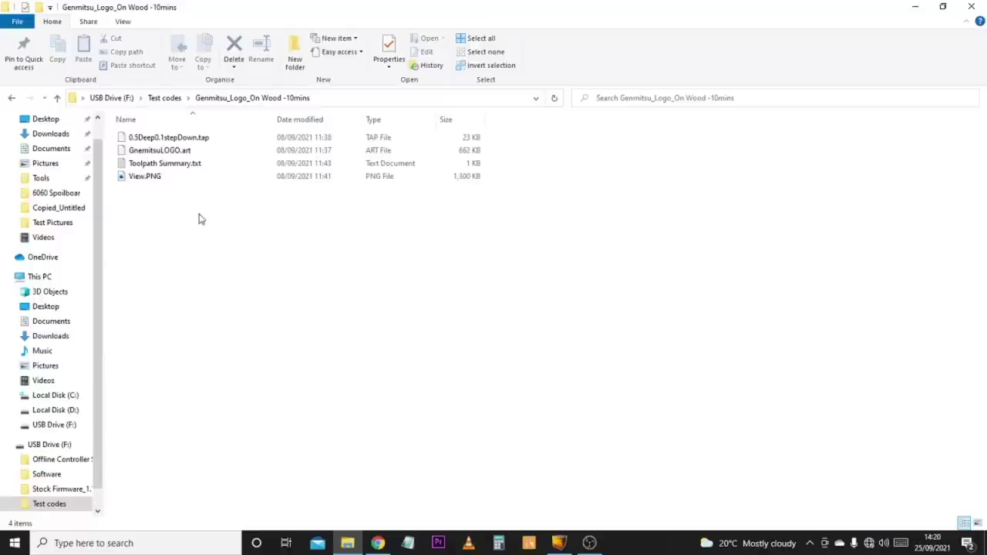
pyautogui.click(176, 168)
pyautogui.doubleClick(177, 168)
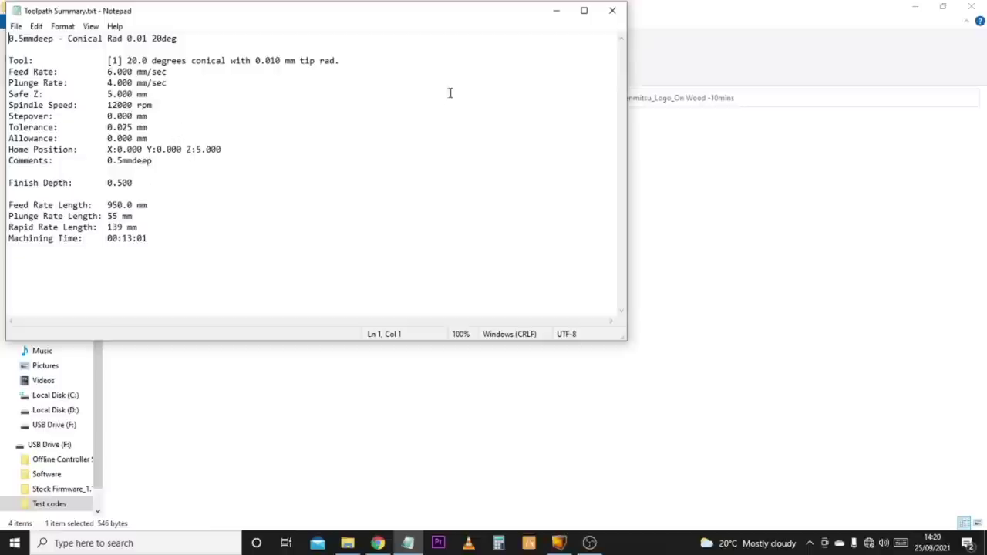
pyautogui.click(612, 12)
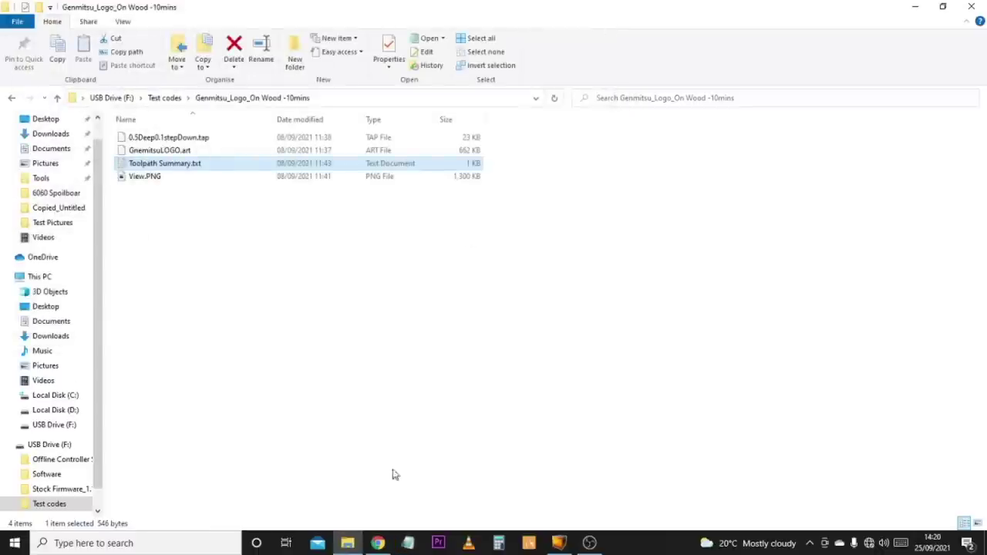
# Return to Universal Gcode Platform and load 0.5Deep0.1stepDown.tap
pyautogui.click(561, 543)
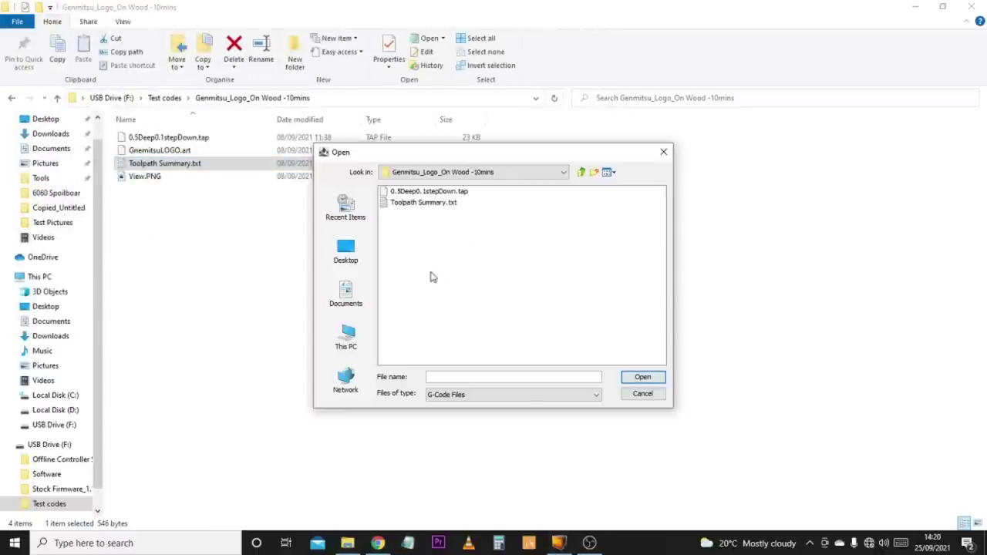
pyautogui.click(433, 192)
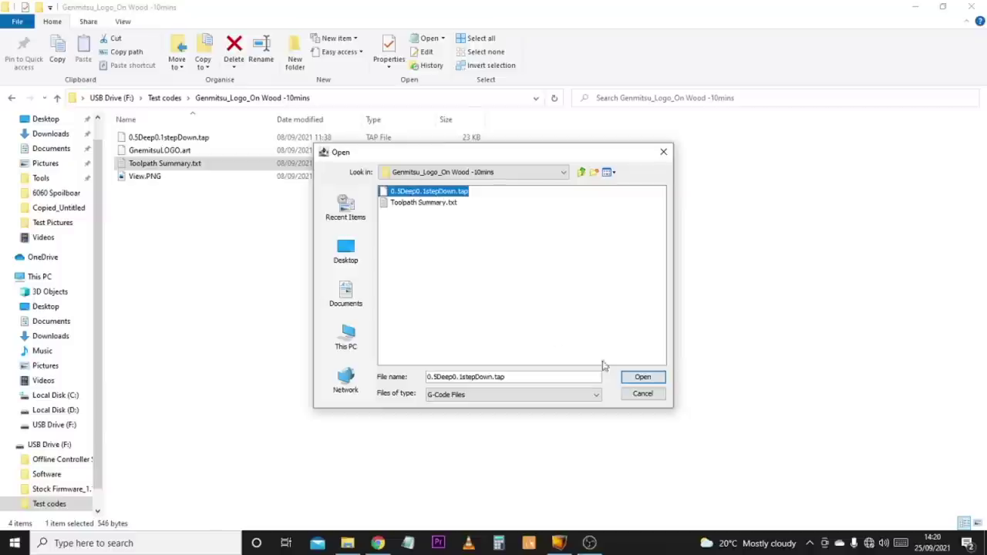
pyautogui.click(643, 379)
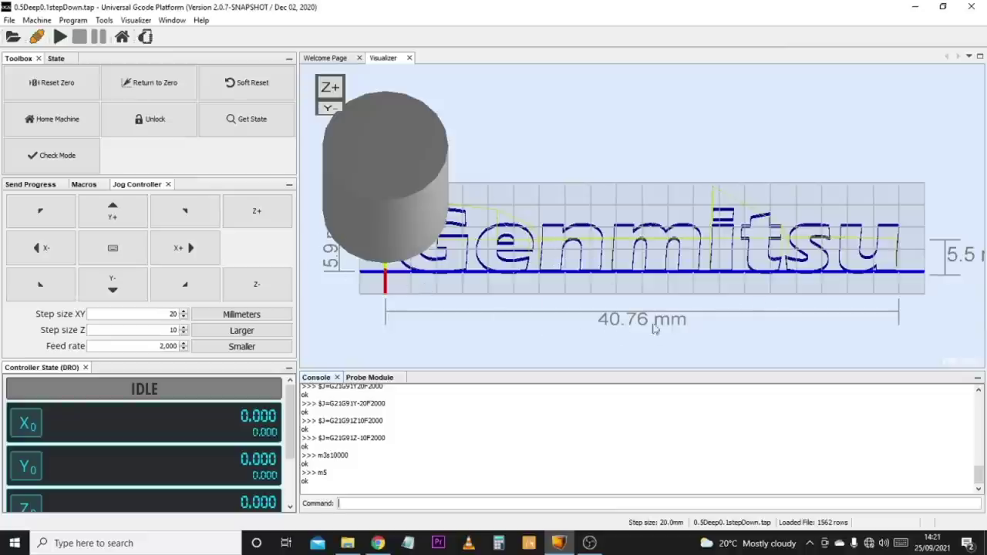
# Examine the Genmitsu toolpath's dimensions, cutting depth passes and origin from several angles in the visualizer
pyautogui.moveTo(540, 275); pyautogui.dragTo(544, 283)
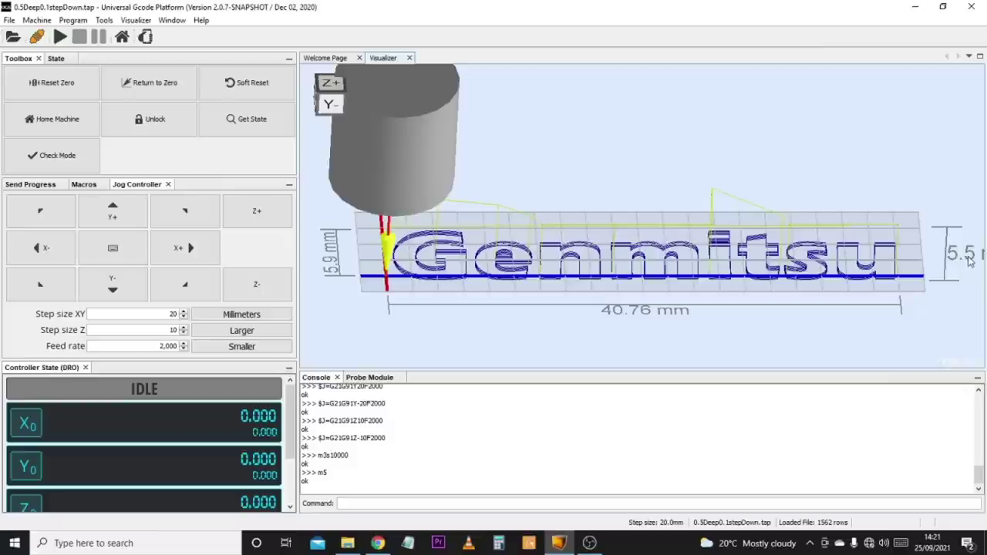
pyautogui.moveTo(680, 293)
pyautogui.mouseDown()
pyautogui.moveTo(663, 294)
pyautogui.moveTo(673, 276)
pyautogui.mouseUp()
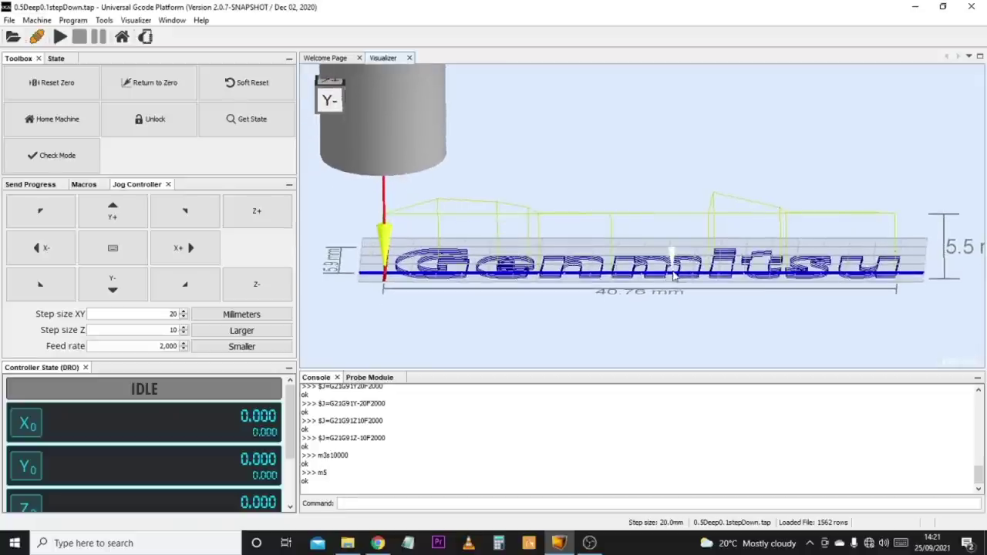
pyautogui.scroll(-3, 629, 279)
pyautogui.scroll(6, 628, 280)
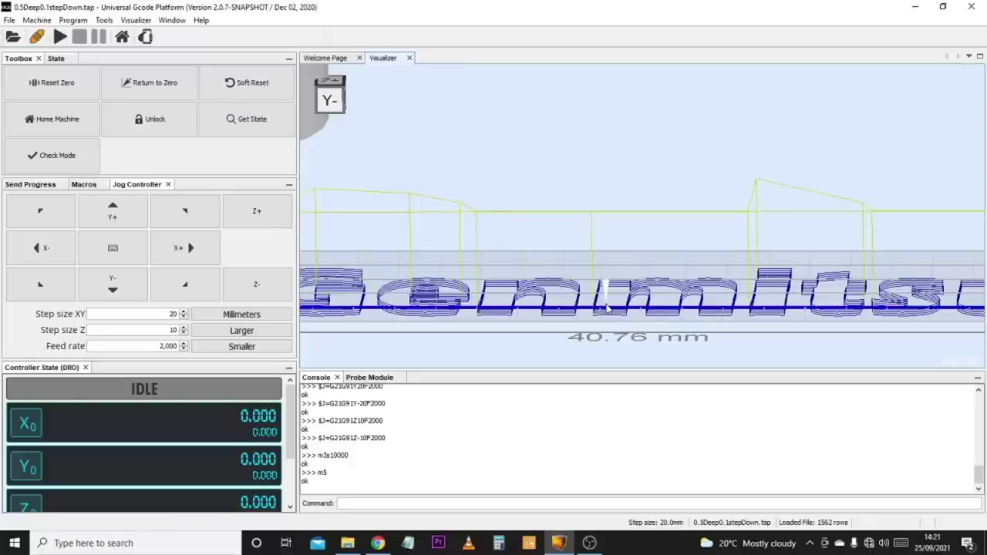
pyautogui.scroll(-2, 606, 307)
pyautogui.moveTo(607, 308); pyautogui.dragTo(393, 285)
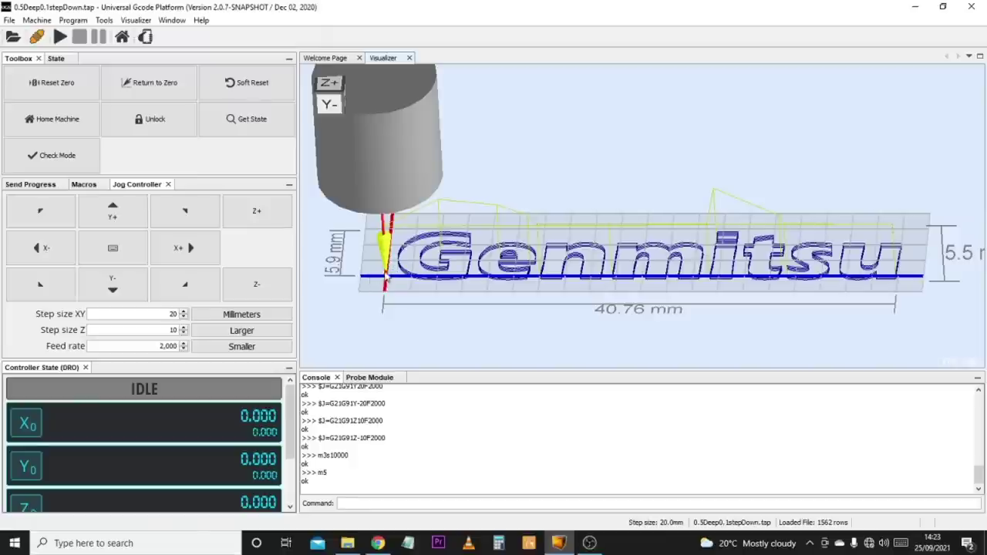
pyautogui.moveTo(404, 262); pyautogui.dragTo(419, 283)
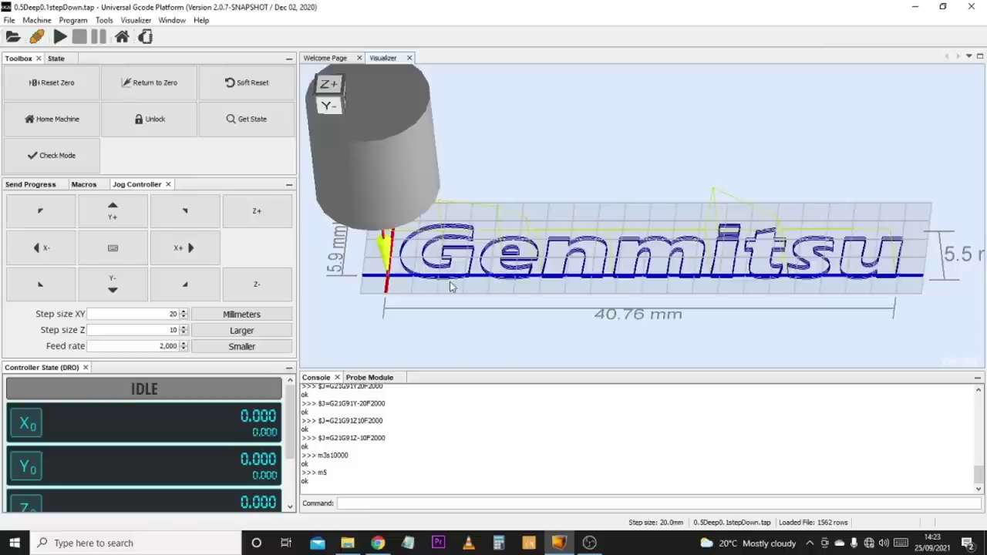
# Set the Z jog step size to 1 mm and lower the spindle in single steps to Z -11
pyautogui.click(173, 330)
pyautogui.doubleClick(173, 330)
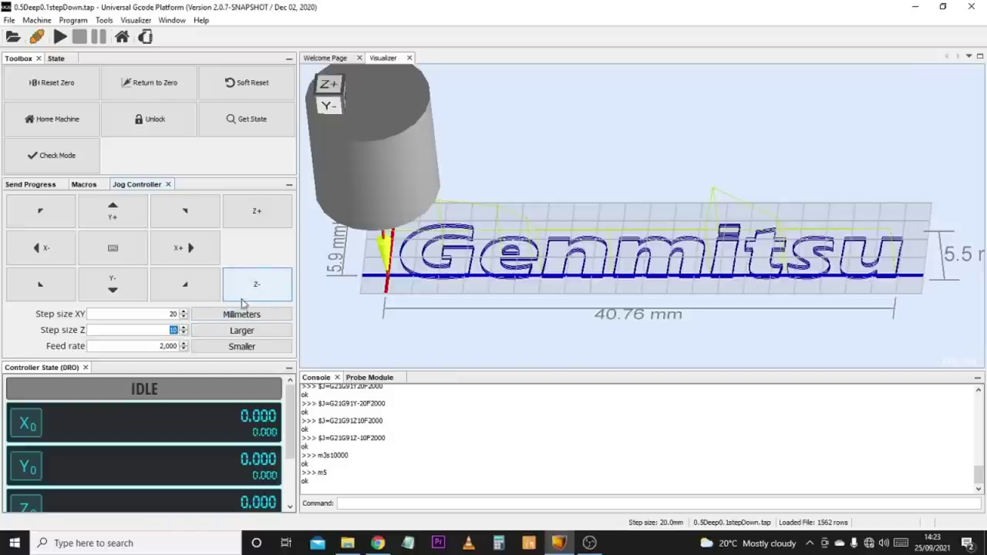
pyautogui.write('1')
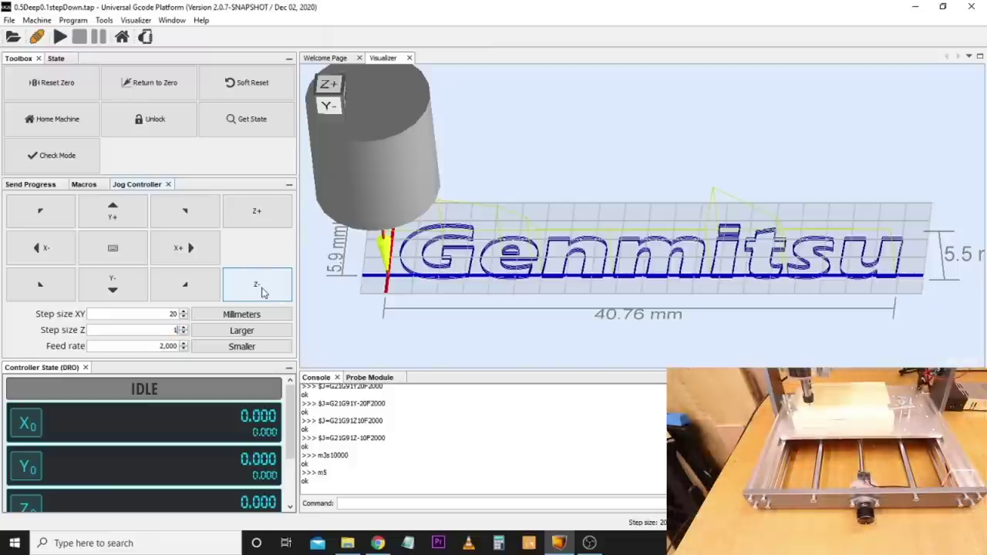
pyautogui.click(261, 292)
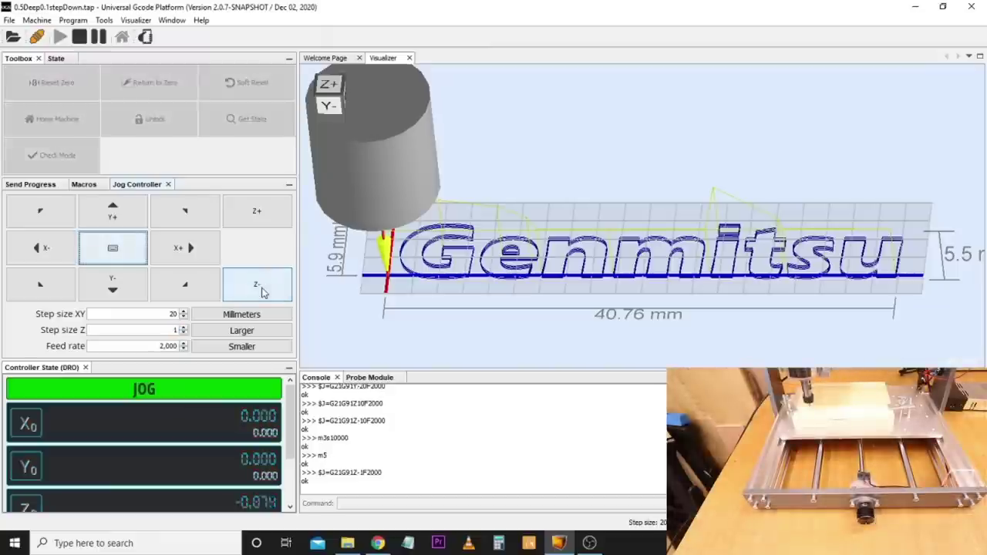
pyautogui.click(261, 292)
pyautogui.click(261, 292)
pyautogui.click(261, 292)
pyautogui.click(261, 292)
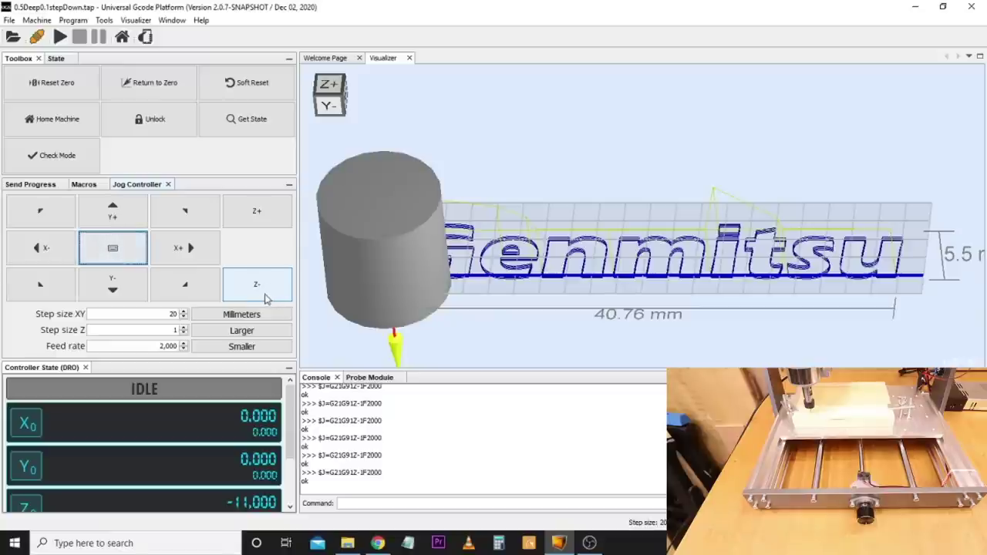
# Zero all axes at the current tool position and start running the loaded Genmitsu logo job
pyautogui.click(61, 90)
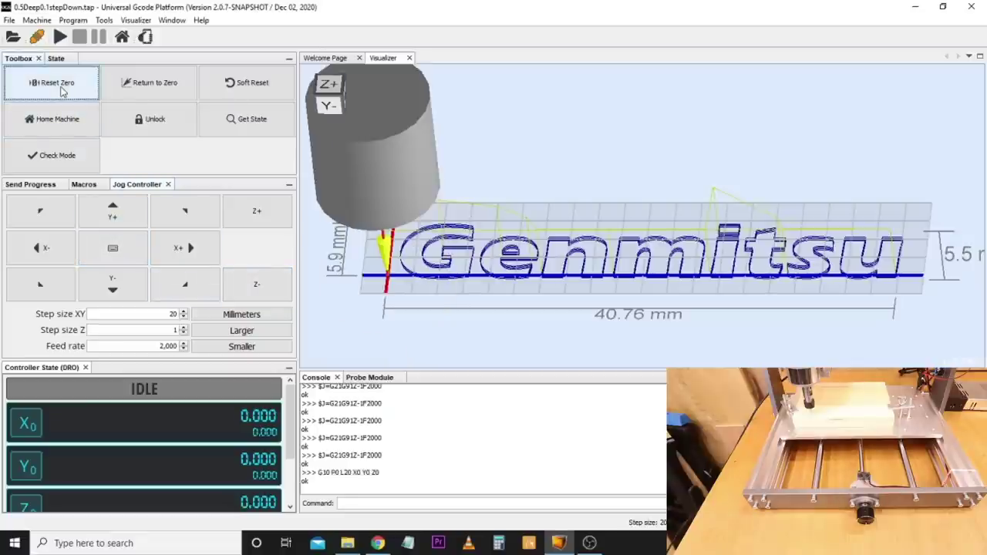
pyautogui.click(61, 38)
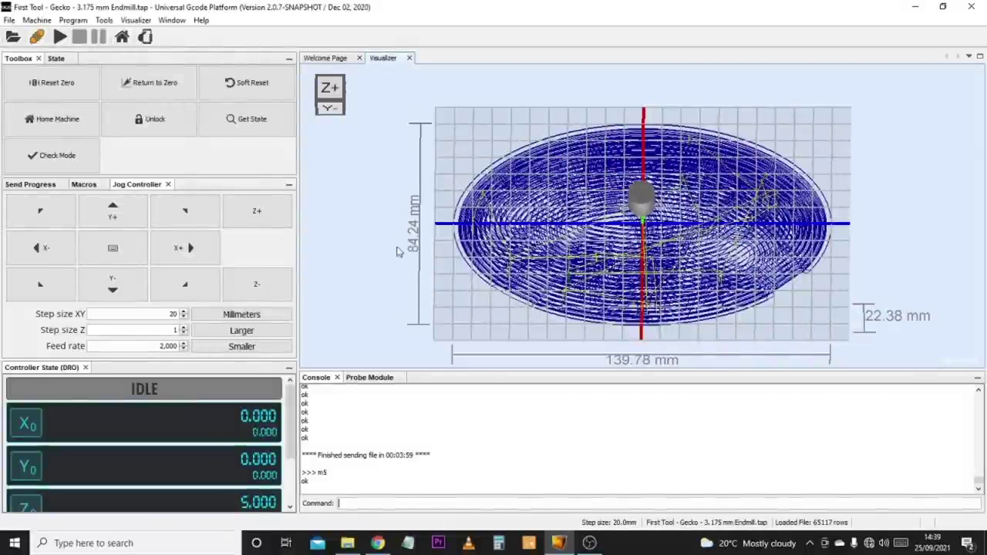
# Inspect the loaded Gecko endmill toolpath, then switch to File Explorer and open 3D Gecko inside Test Files From Carveco
pyautogui.moveTo(549, 325); pyautogui.dragTo(548, 307)
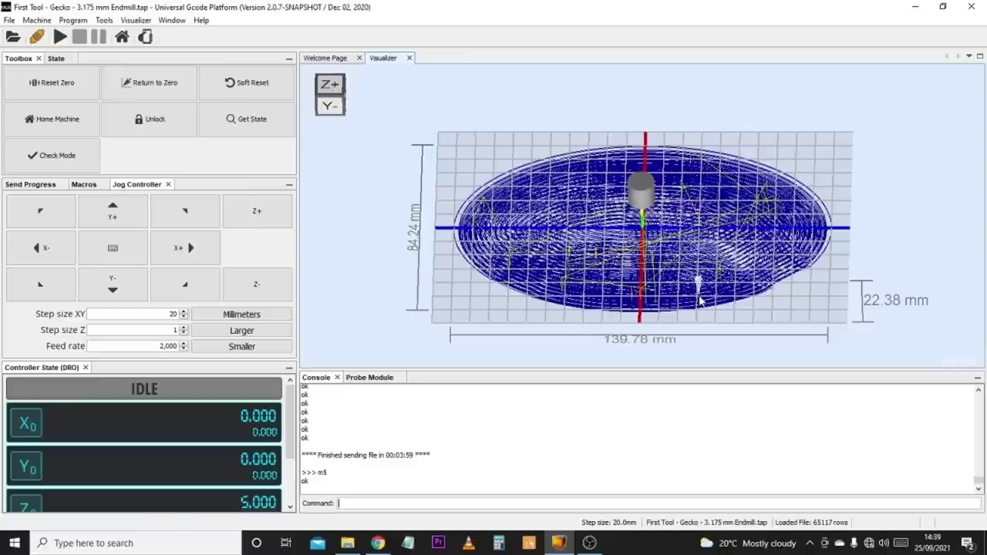
pyautogui.moveTo(698, 302); pyautogui.dragTo(698, 293)
pyautogui.click(357, 546)
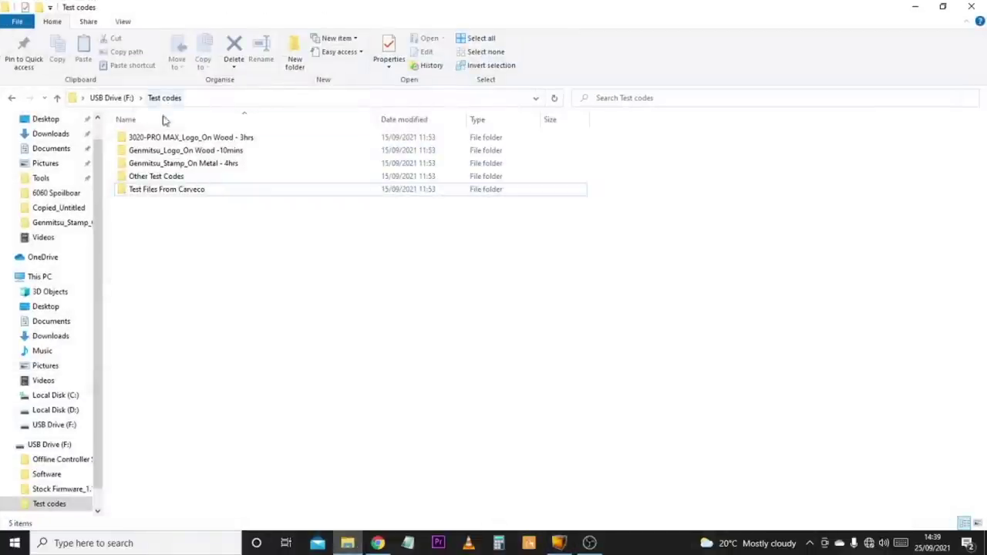
pyautogui.doubleClick(161, 189)
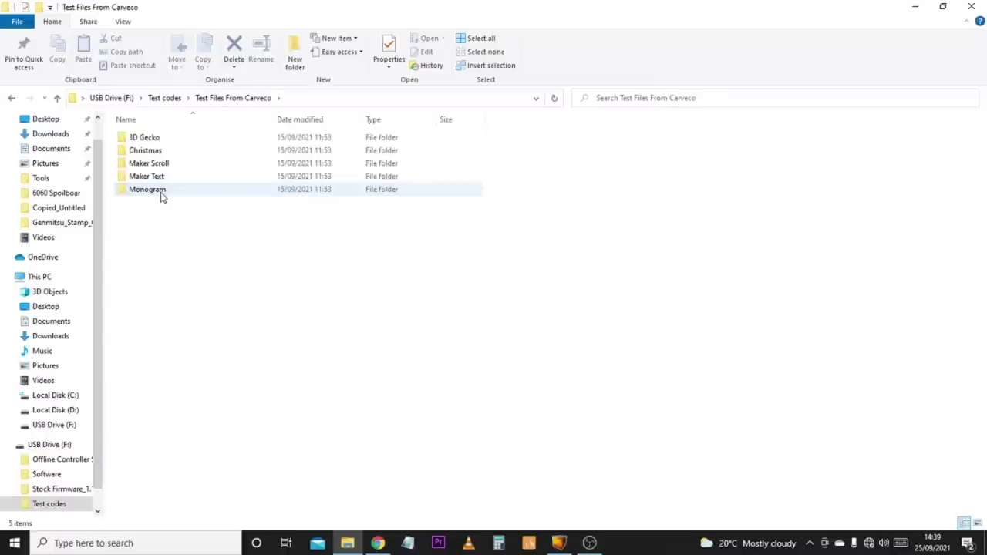
pyautogui.doubleClick(153, 141)
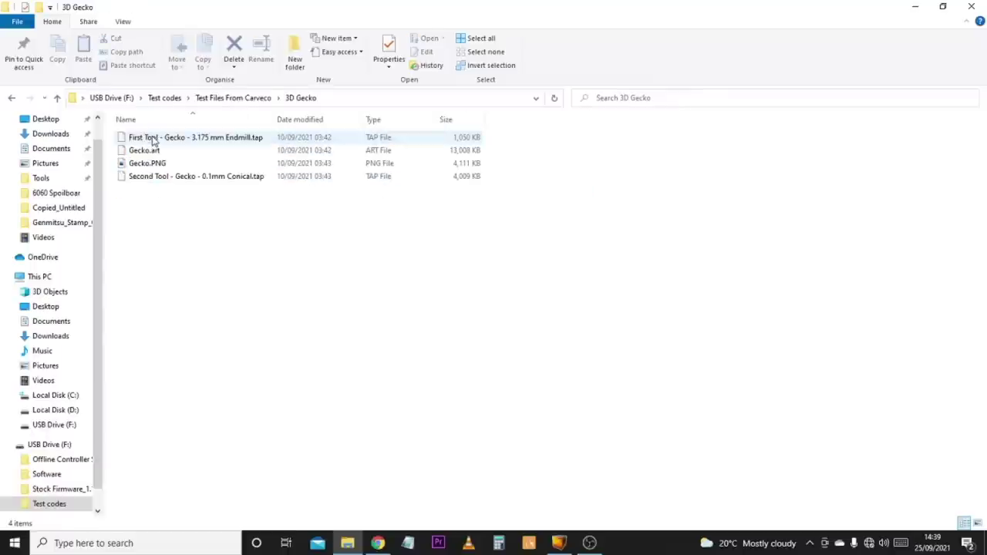